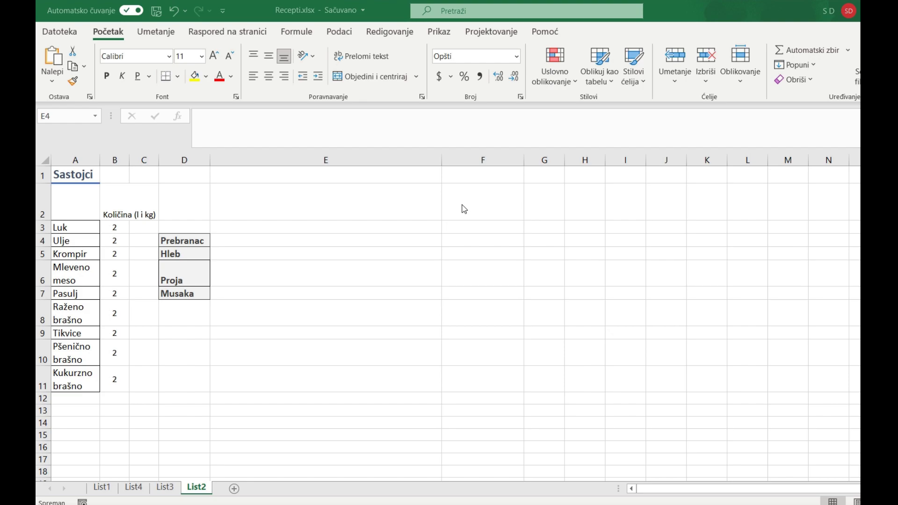
- Enter the formula =AND(2>1;3>1;4>1) in cell F2
{"action": "left_click", "coordinate": [460, 199]}
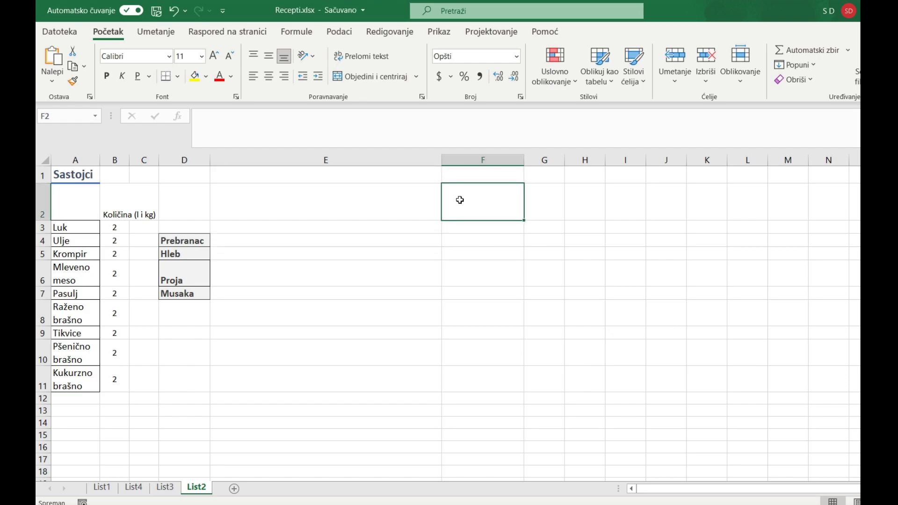
{"action": "type", "text": "="}
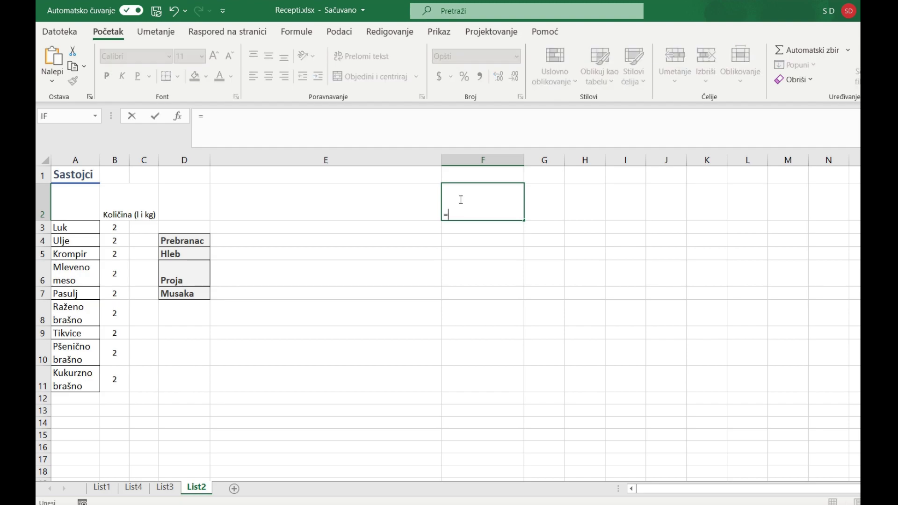
{"action": "type", "text": "AND("}
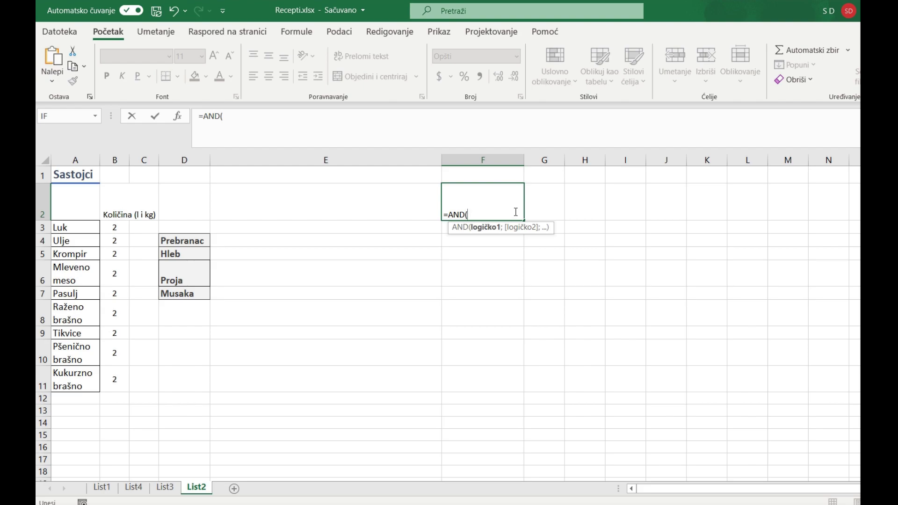
{"action": "type", "text": "2>1;"}
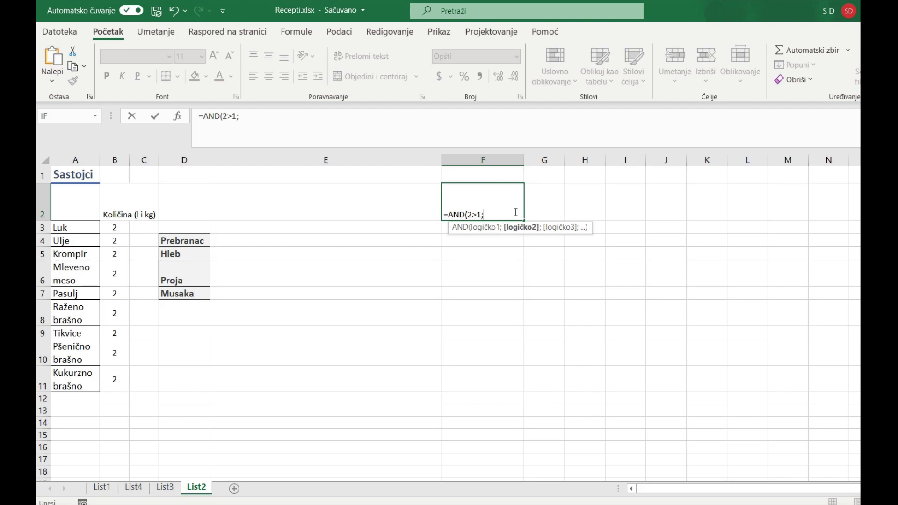
{"action": "type", "text": "3>1;4>1"}
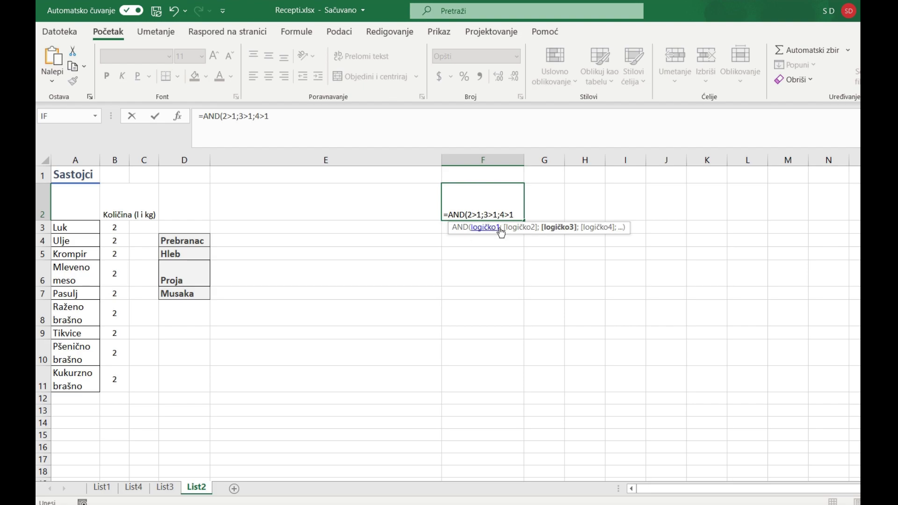
{"action": "left_click", "coordinate": [516, 215]}
{"action": "type", "text": ")"}
{"action": "key", "text": "Return"}
{"action": "left_click", "coordinate": [502, 212]}
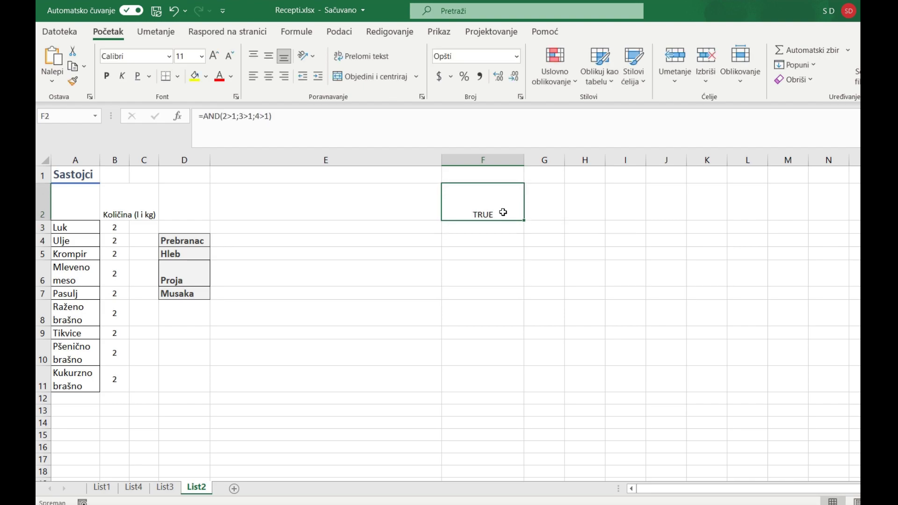
- Change the second condition of the AND formula in F2 to 3>9
{"action": "left_click", "coordinate": [253, 116]}
{"action": "key", "text": "BackSpace"}
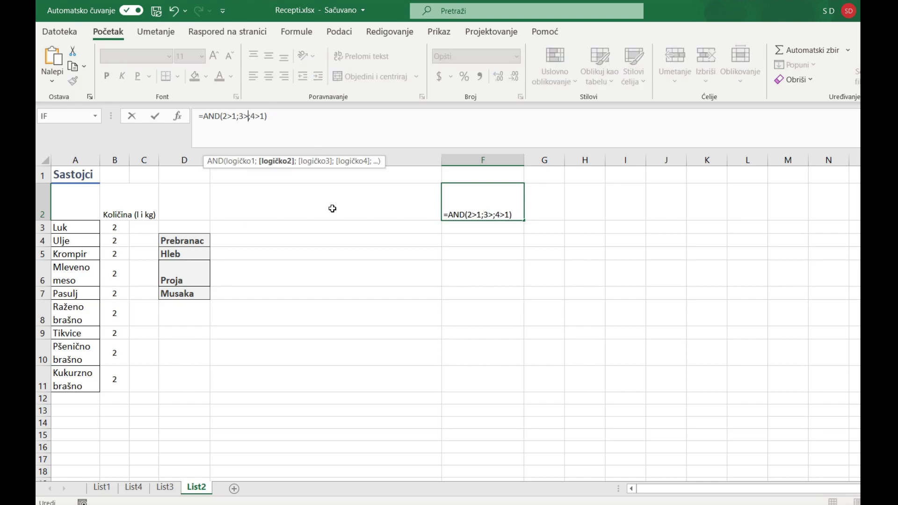
{"action": "type", "text": "5"}
{"action": "key", "text": "Return"}
{"action": "left_click", "coordinate": [475, 206]}
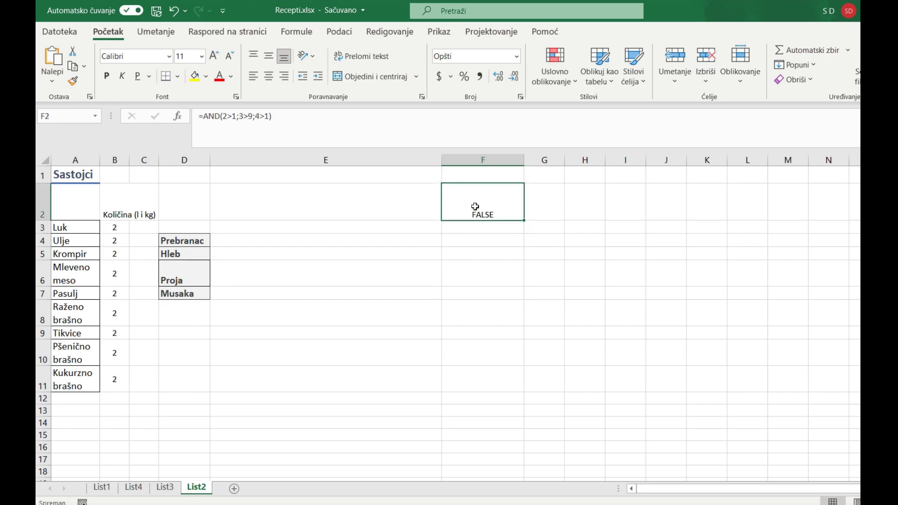
- Replace the content of cell F2 with the formula =OR(2>1;3<1;4<1)
{"action": "key", "text": "Delete"}
{"action": "type", "text": "="}
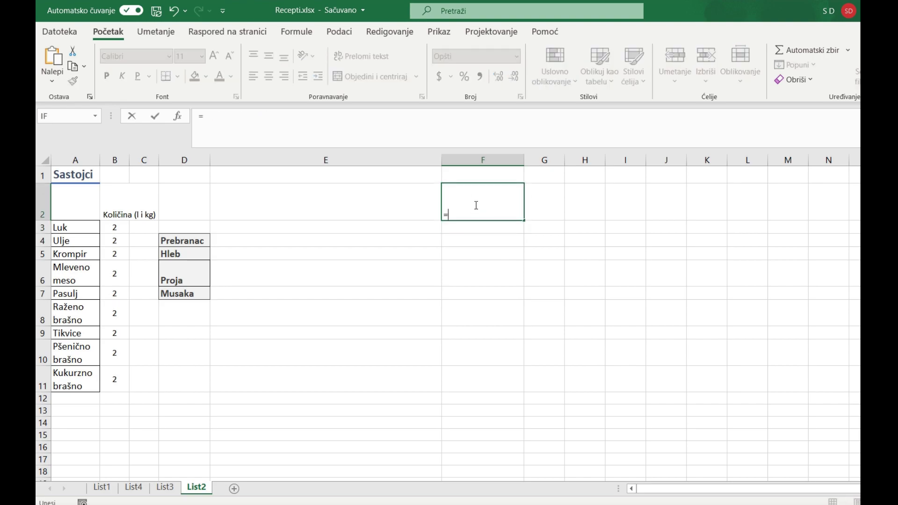
{"action": "type", "text": "OR("}
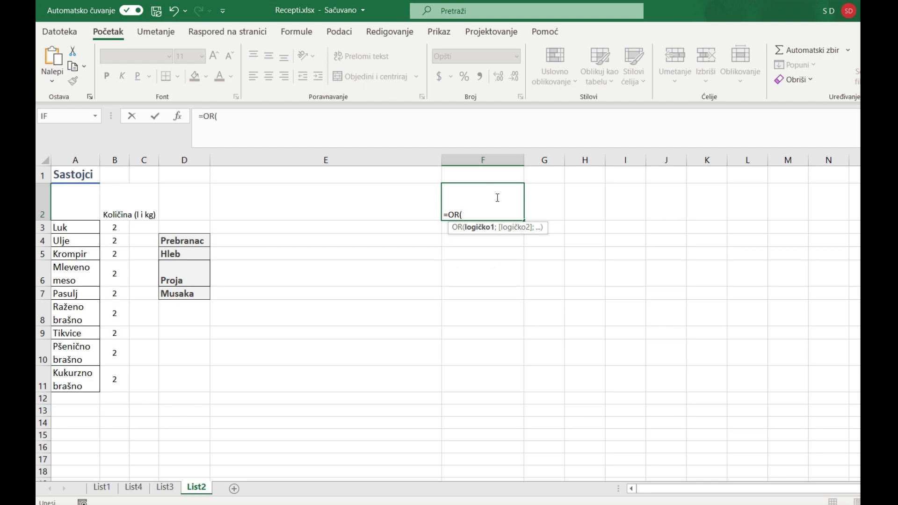
{"action": "type", "text": "2>1;3<"}
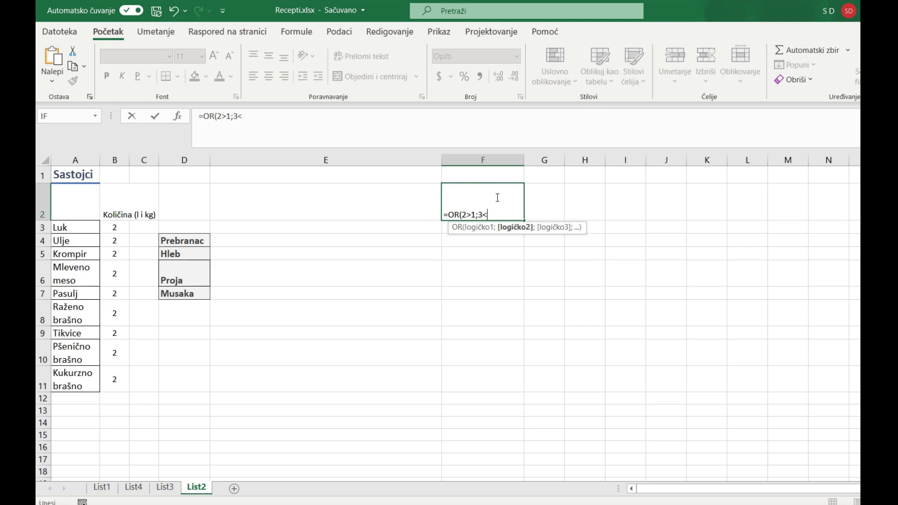
{"action": "type", "text": "1;4<1)"}
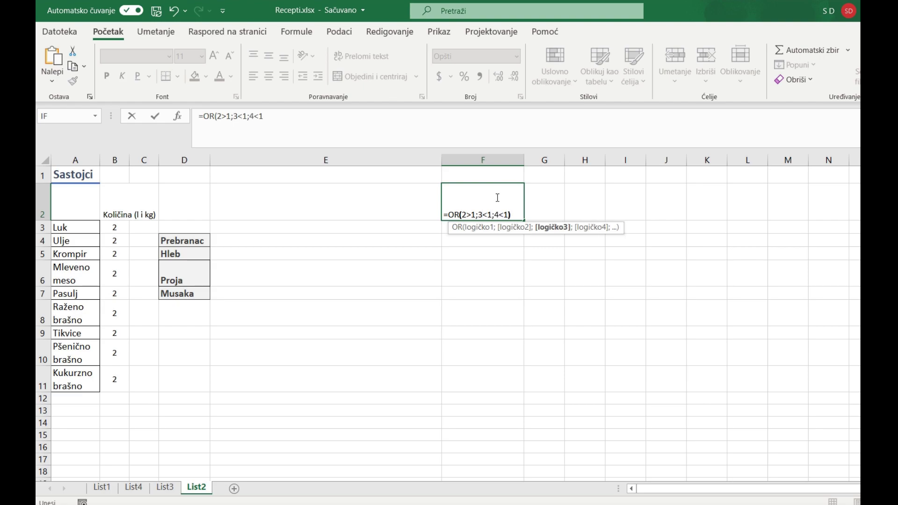
{"action": "key", "text": "Return"}
{"action": "left_click", "coordinate": [501, 199]}
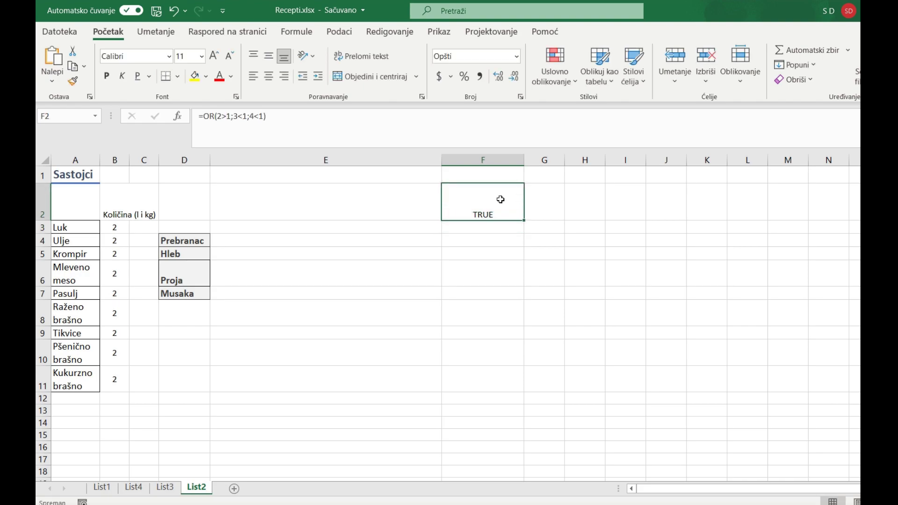
- Change the first condition of the OR formula in F2 to 2<1
{"action": "left_click", "coordinate": [224, 116]}
{"action": "left_click_drag", "start_coordinate": [223, 116], "coordinate": [228, 116]}
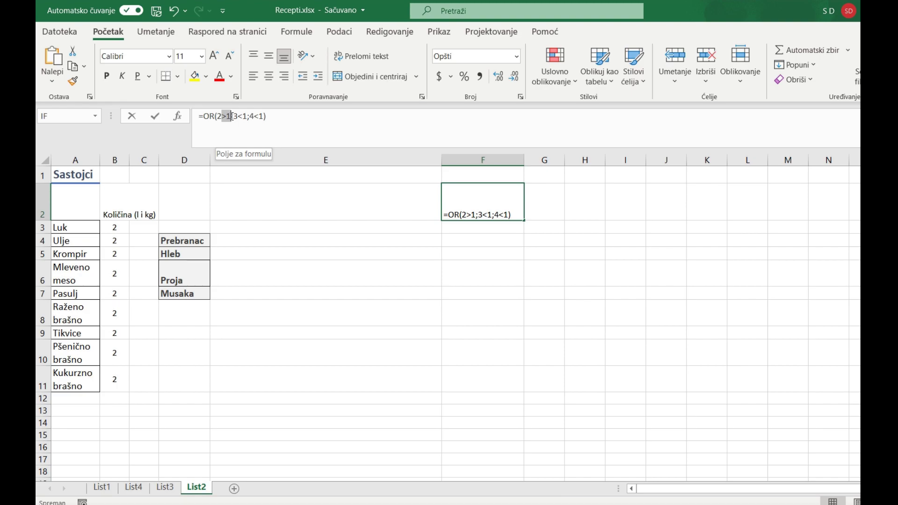
{"action": "left_click", "coordinate": [229, 116]}
{"action": "key", "text": "BackSpace"}
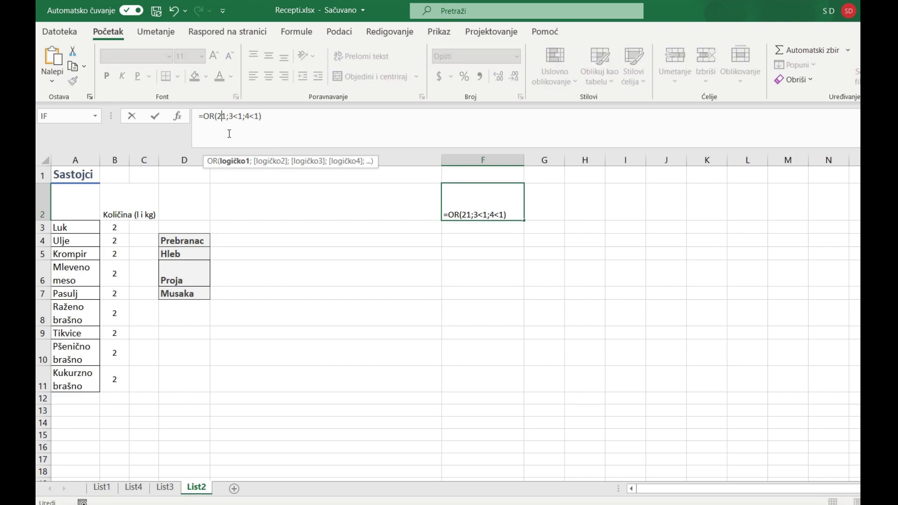
{"action": "type", "text": "<"}
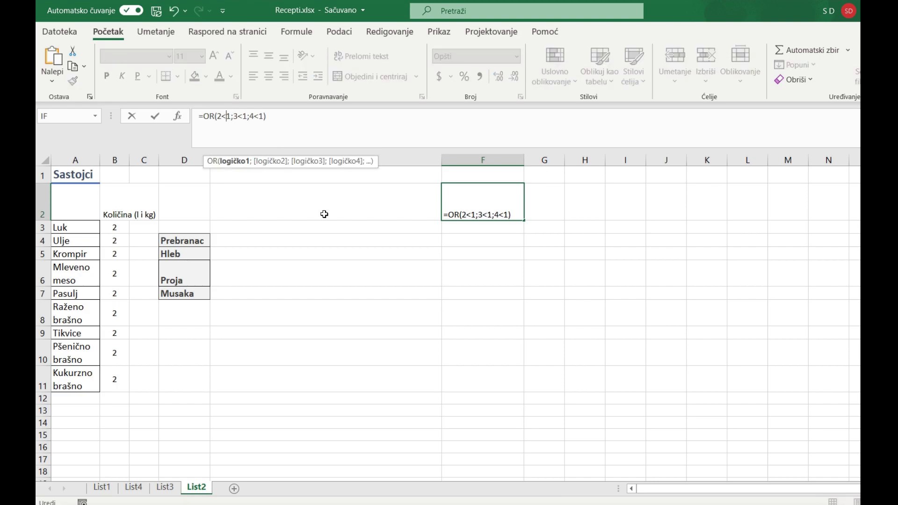
{"action": "key", "text": "Return"}
{"action": "left_click", "coordinate": [492, 215]}
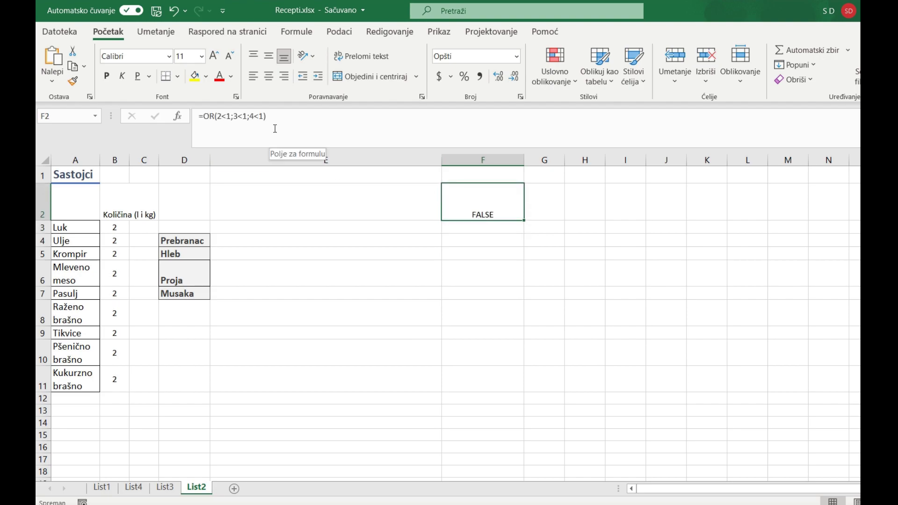
- Change the first two conditions of the OR formula in F2 to 2>1 and 3>1, and clear the cell after evaluating it
{"action": "left_click", "coordinate": [224, 116]}
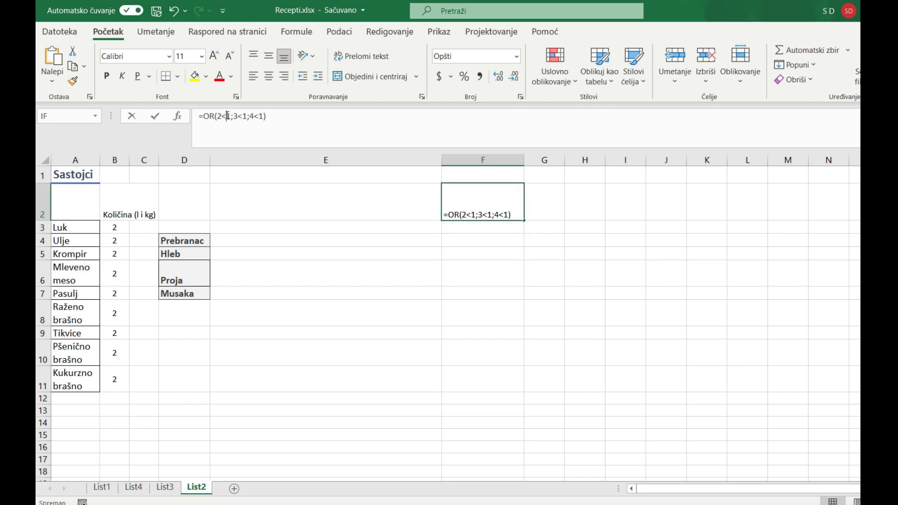
{"action": "key", "text": "BackSpace"}
{"action": "type", "text": ">"}
{"action": "key", "text": "Right"}
{"action": "key", "text": "Right"}
{"action": "key", "text": "Right"}
{"action": "key", "text": "BackSpace"}
{"action": "type", "text": ">"}
{"action": "key", "text": "Right"}
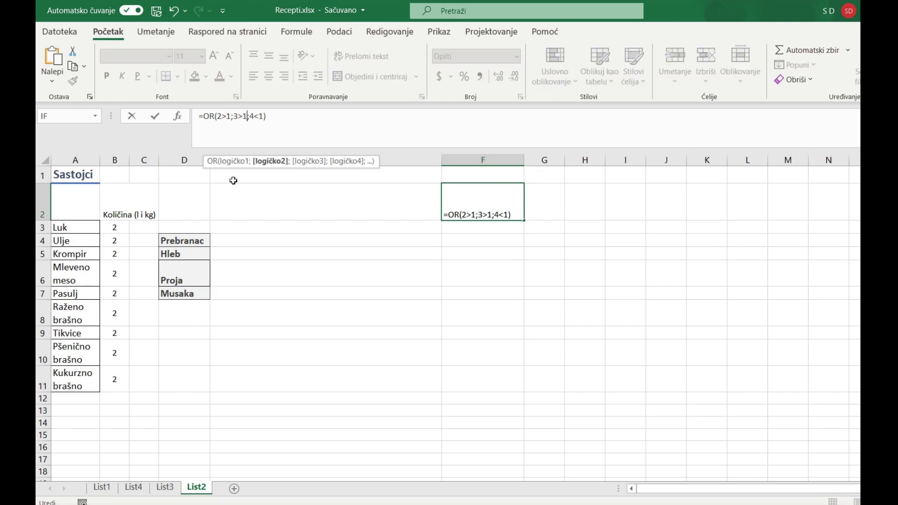
{"action": "key", "text": "Return"}
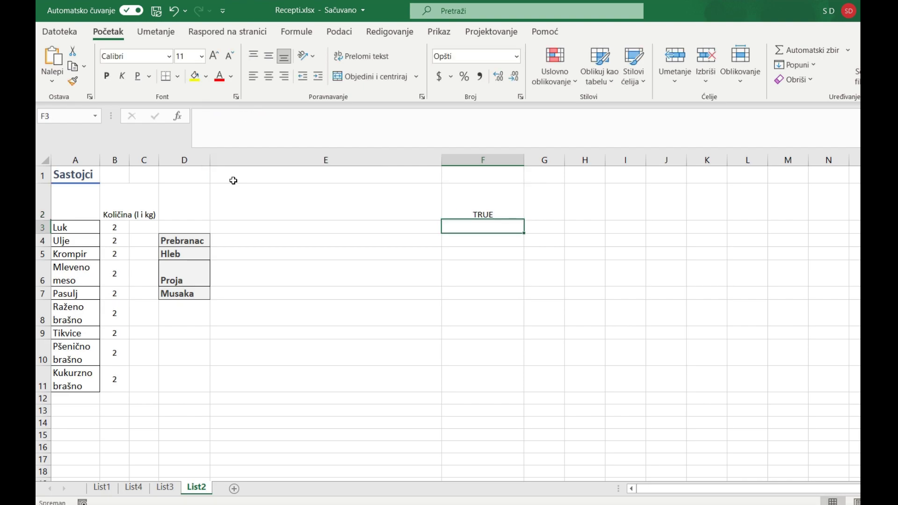
{"action": "left_click", "coordinate": [468, 212]}
{"action": "key", "text": "Delete"}
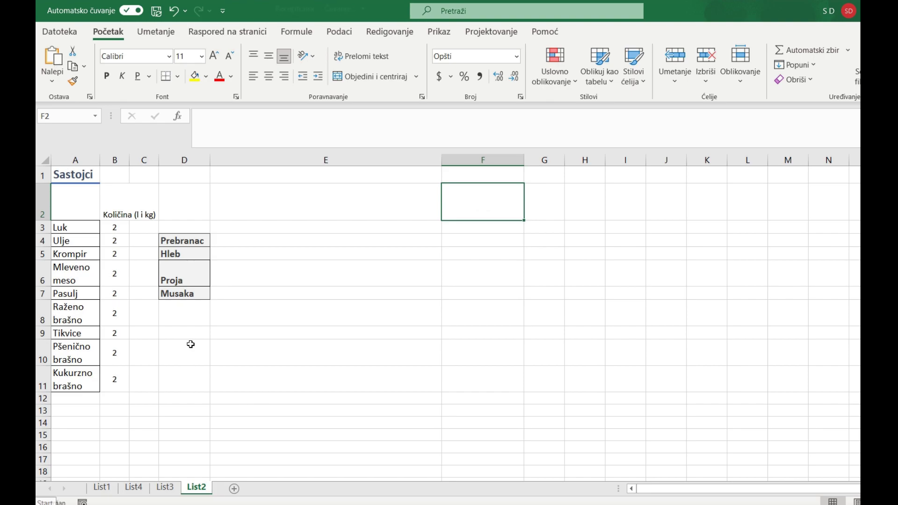
- Begin an IF formula in cell E4, beside Prebranac, with a nested AND function as its logical test
{"action": "left_click", "coordinate": [251, 252]}
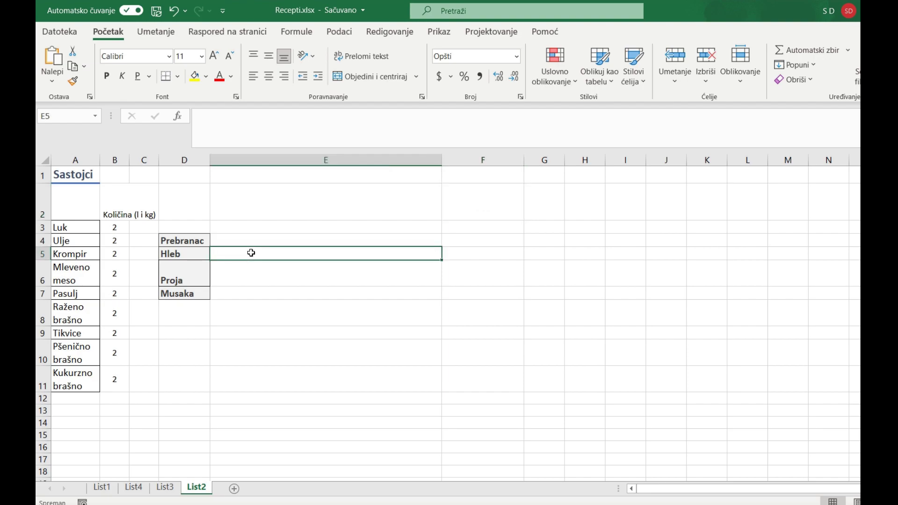
{"action": "left_click", "coordinate": [251, 240]}
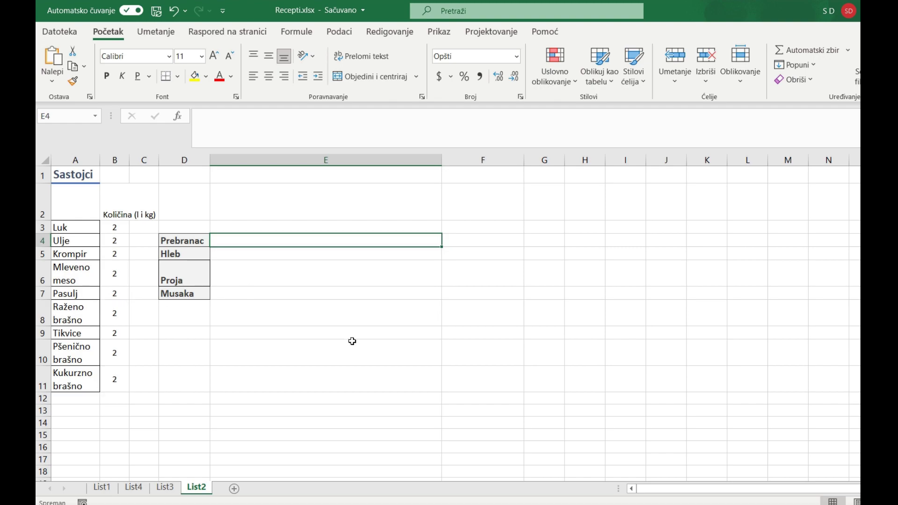
{"action": "type", "text": "="}
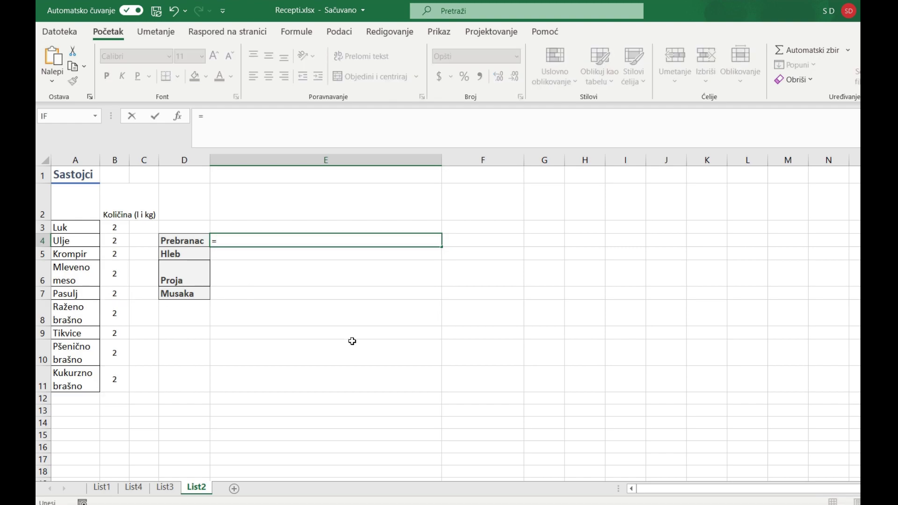
{"action": "type", "text": "IF("}
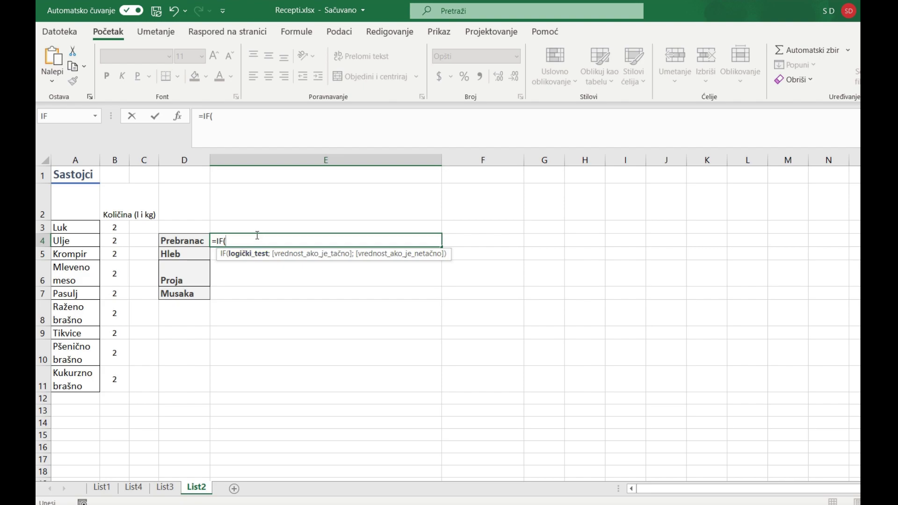
{"action": "type", "text": "A"}
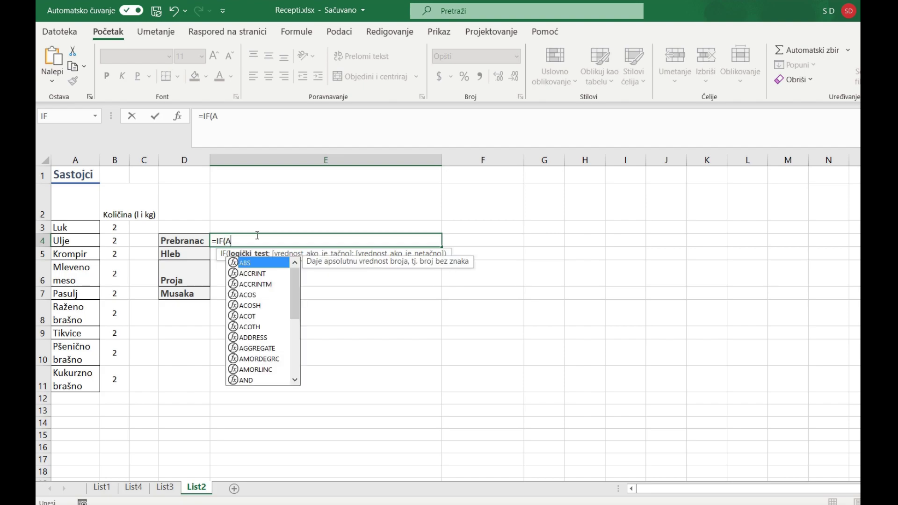
{"action": "type", "text": "ND("}
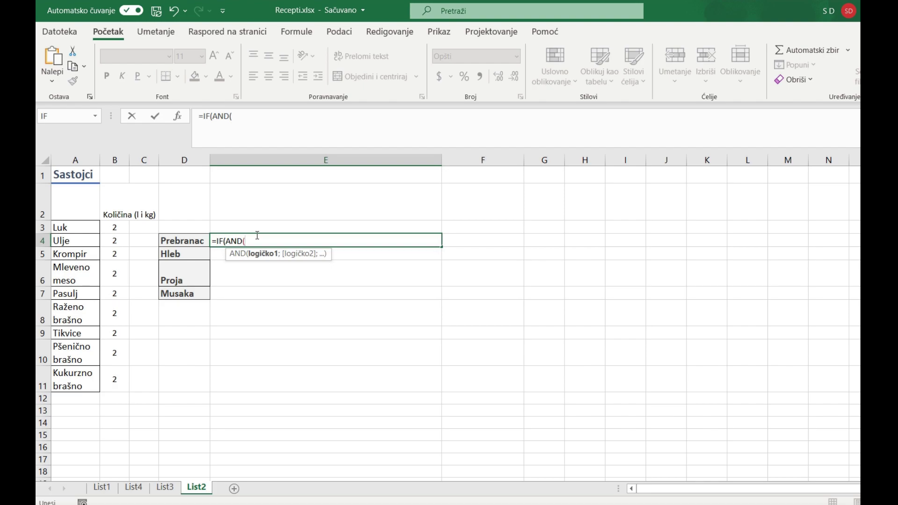
- Fill the nested AND in E4 with the conditions B3>1, B7>1 and B4>1, and complete the IF formula's logical test
{"action": "left_click", "coordinate": [121, 228]}
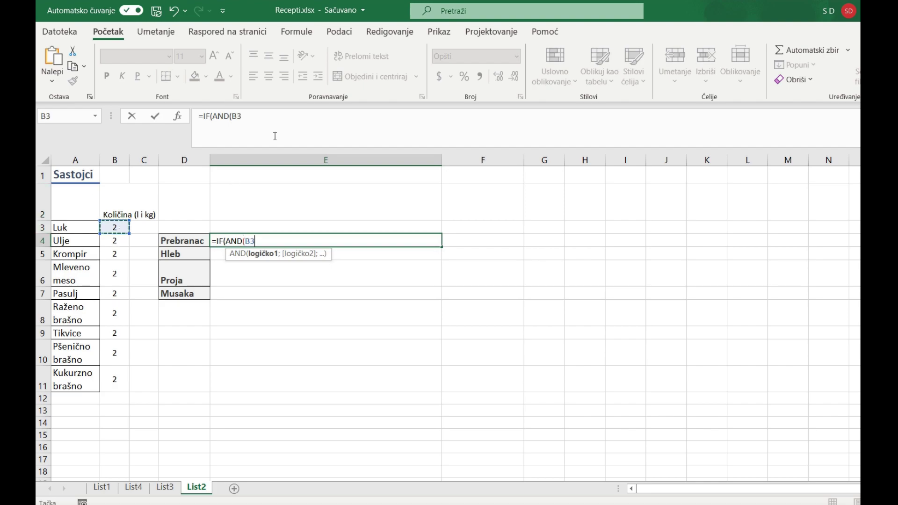
{"action": "type", "text": ">"}
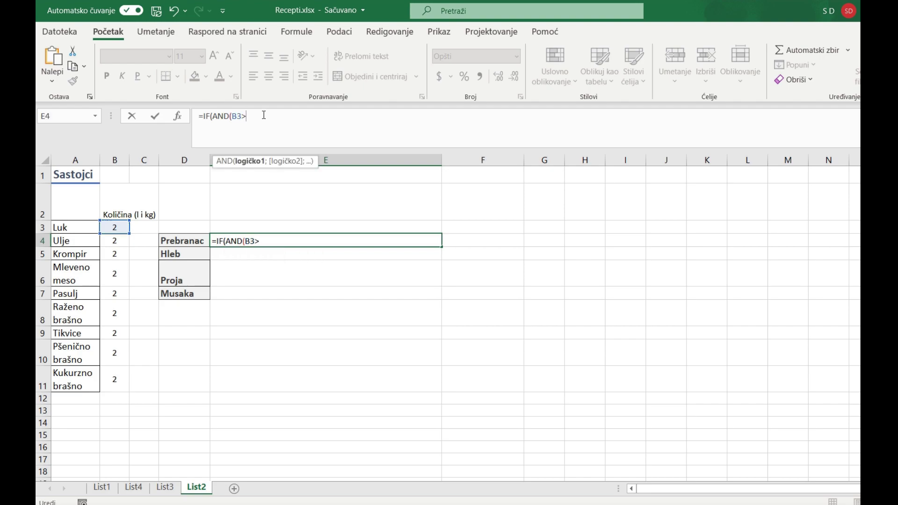
{"action": "type", "text": "1;"}
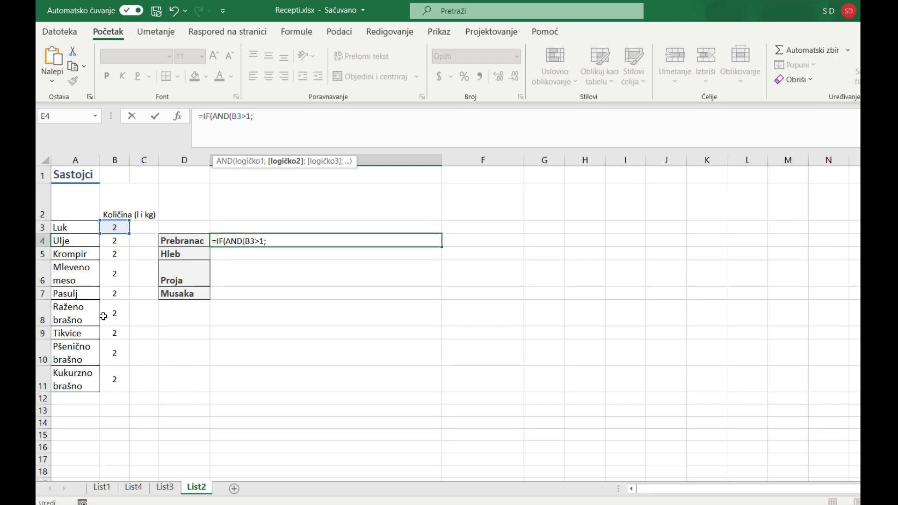
{"action": "left_click", "coordinate": [112, 292]}
{"action": "type", "text": ">1;"}
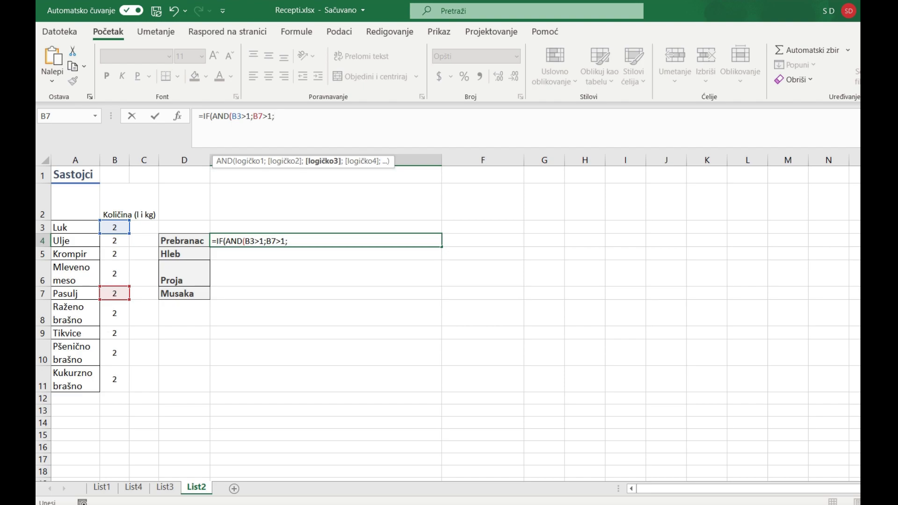
{"action": "left_click", "coordinate": [115, 242]}
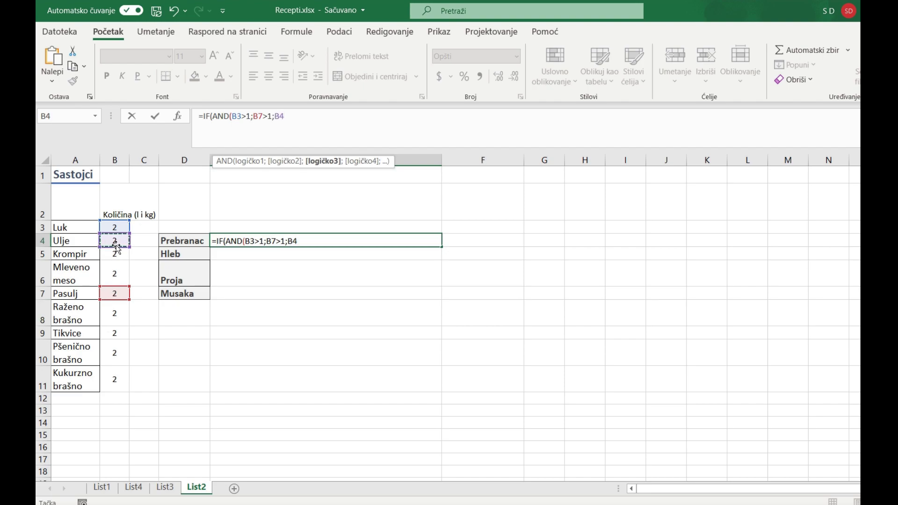
{"action": "type", "text": ">1)"}
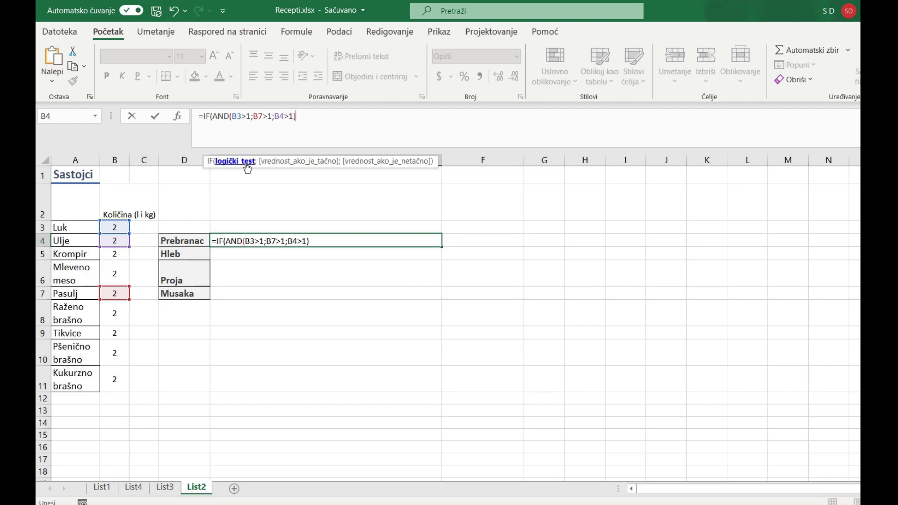
{"action": "type", "text": ";"}
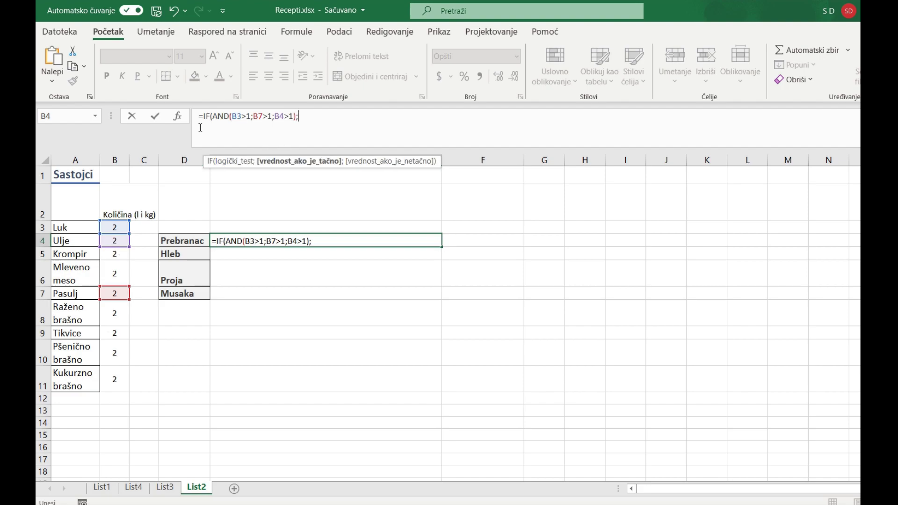
{"action": "left_click_drag", "start_coordinate": [212, 116], "coordinate": [301, 122]}
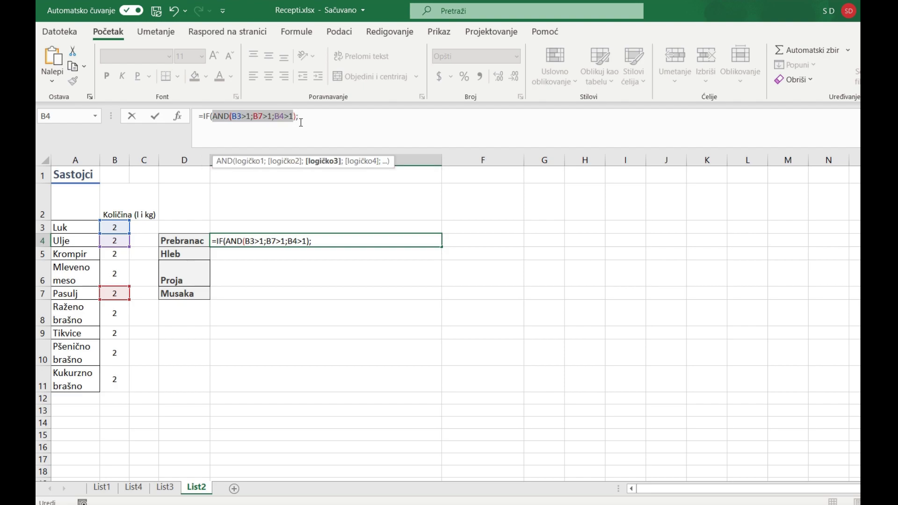
- Set the value if true of the IF formula in E4 to "Pravimo prebranac"
{"action": "left_click", "coordinate": [305, 121]}
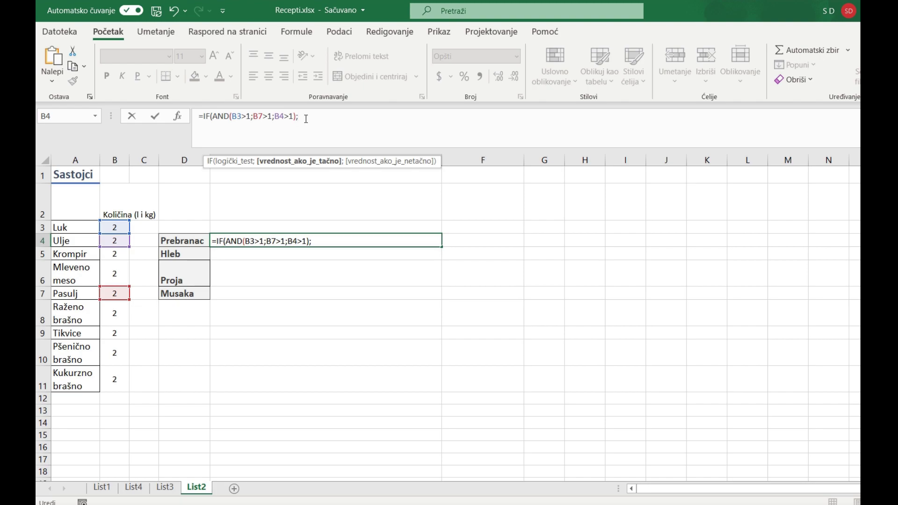
{"action": "type", "text": "\"\""}
{"action": "left_click", "coordinate": [306, 116]}
{"action": "type", "text": "Pravimo prebranac\""}
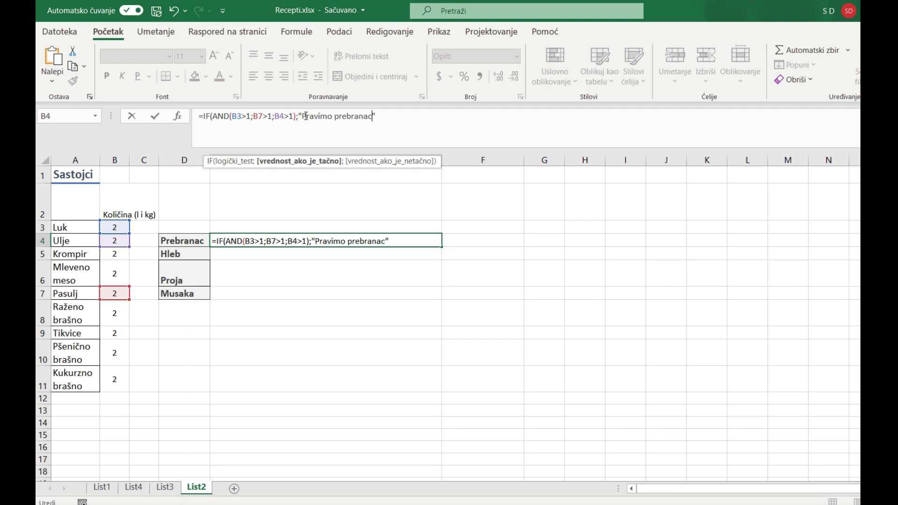
{"action": "type", "text": ";"}
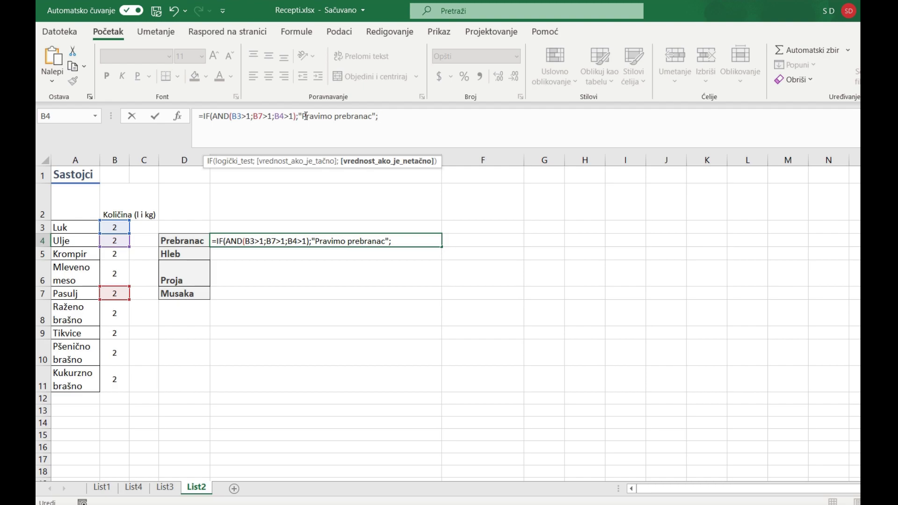
- Set the value if false in E4 to "Ne pravimo prebranac" and complete the IF formula
{"action": "type", "text": "\"\""}
{"action": "type", "text": "Ne pravi"}
{"action": "type", "text": "mo prebranac"}
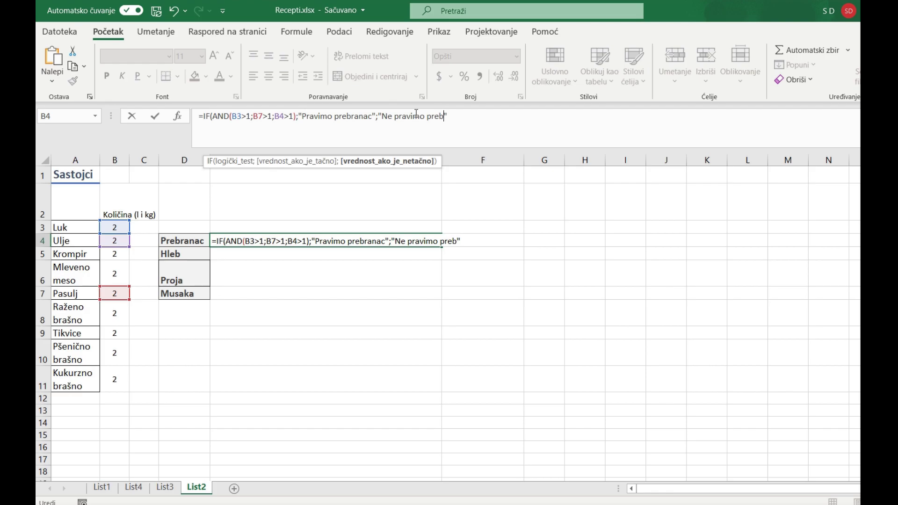
{"action": "key", "text": "Right"}
{"action": "type", "text": ")"}
{"action": "key", "text": "Return"}
{"action": "key", "text": "Up"}
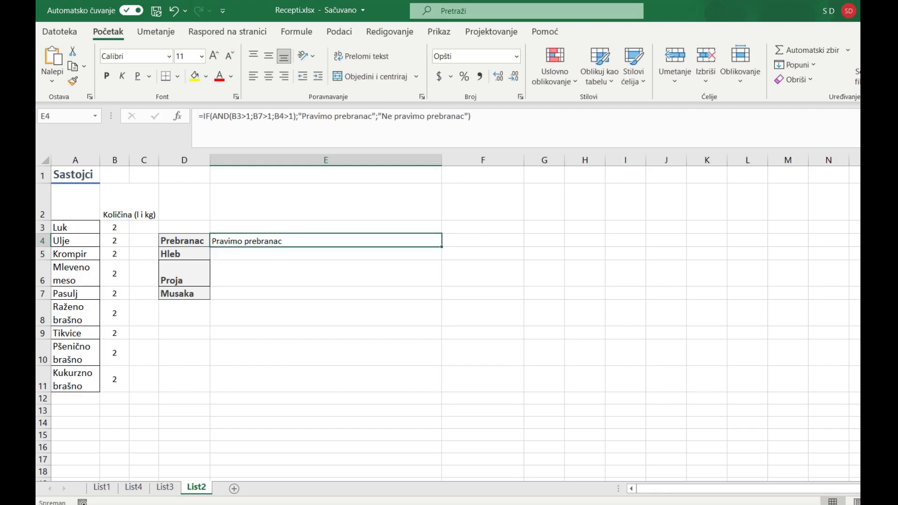
- Test the Prebranac formula by clearing the Luk quantity in B3 and restoring it to 2
{"action": "left_click", "coordinate": [125, 229]}
{"action": "key", "text": "Delete"}
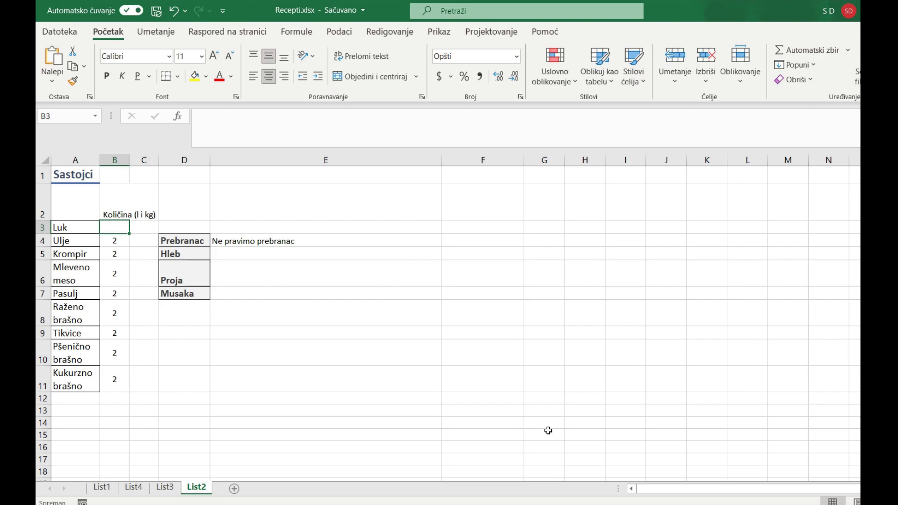
{"action": "type", "text": "2"}
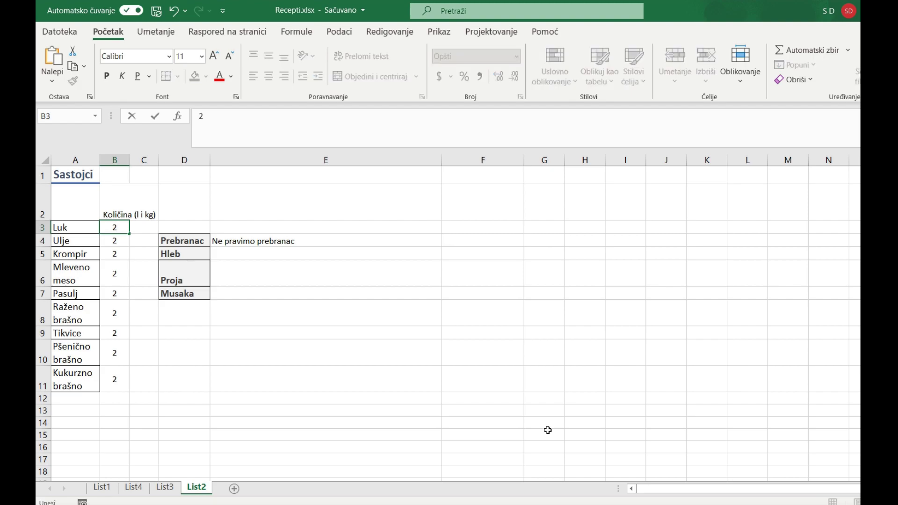
{"action": "key", "text": "Return"}
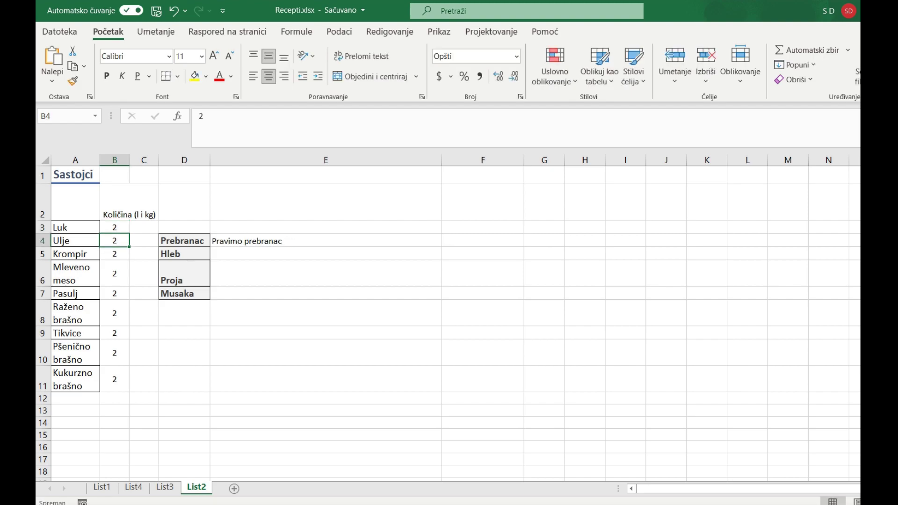
- Test the Prebranac formula by clearing the Pasulj quantity in B7 and restoring it to 2
{"action": "left_click", "coordinate": [115, 299]}
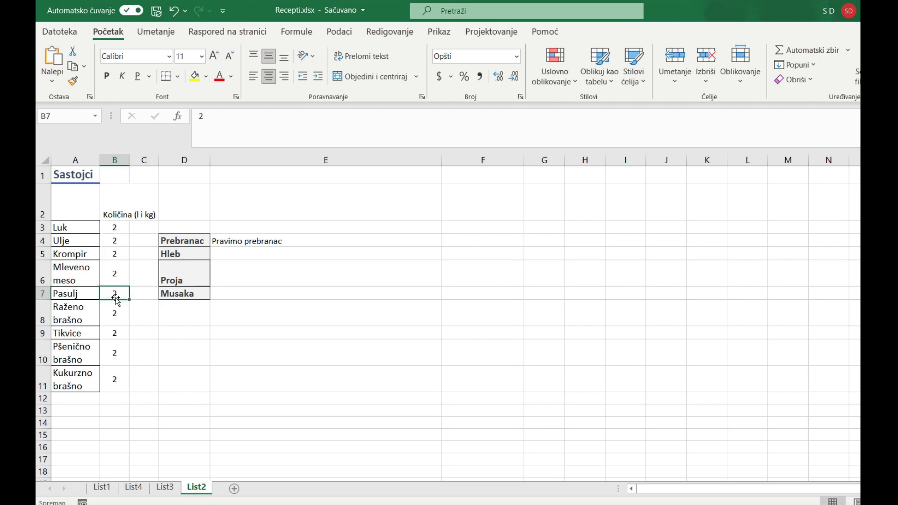
{"action": "key", "text": "Delete"}
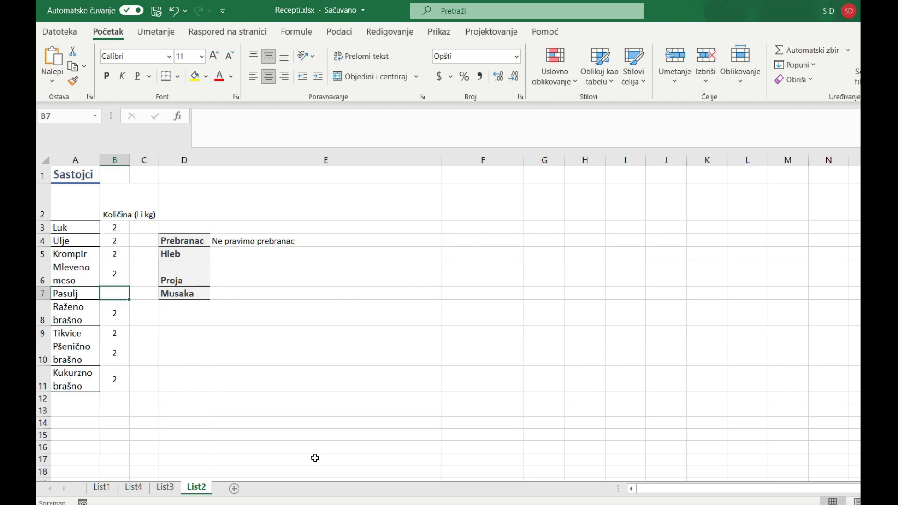
{"action": "type", "text": "2"}
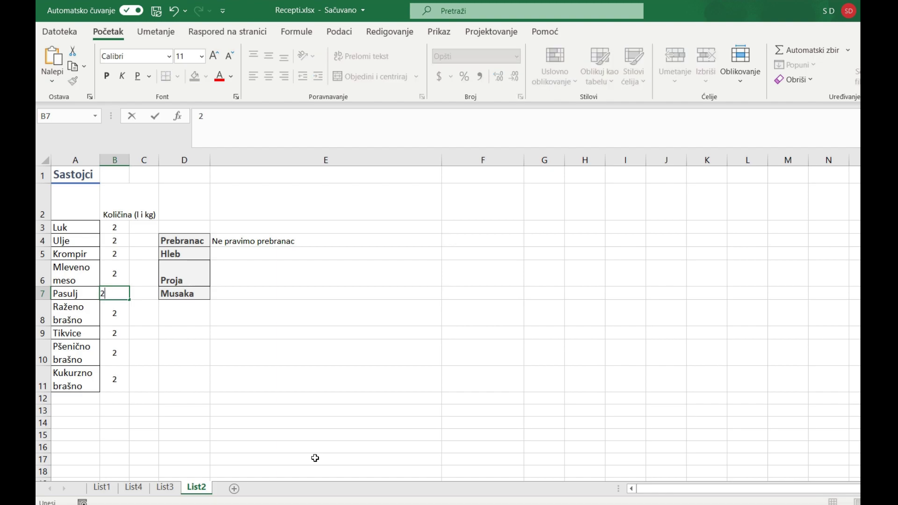
{"action": "key", "text": "Return"}
- Begin an IF formula in cell E5, beside Hleb
{"action": "left_click", "coordinate": [281, 258]}
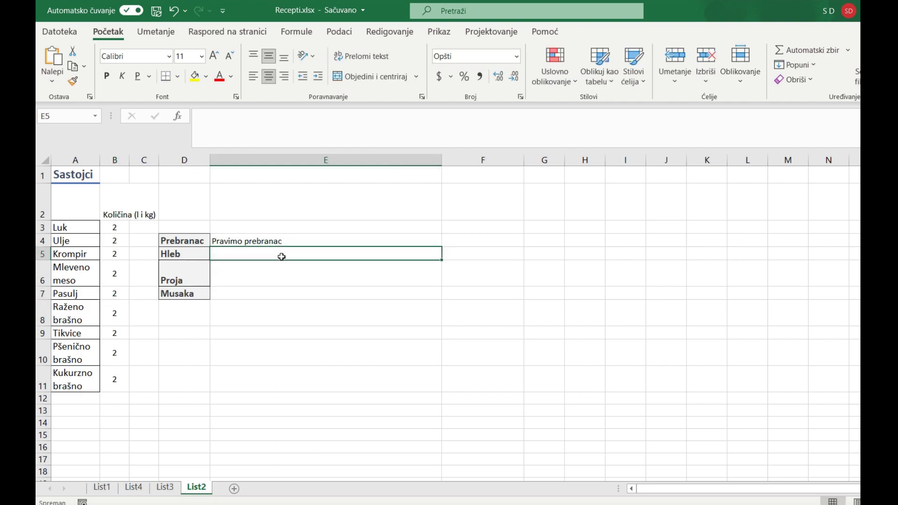
{"action": "type", "text": "=i"}
{"action": "key", "text": "Tab"}
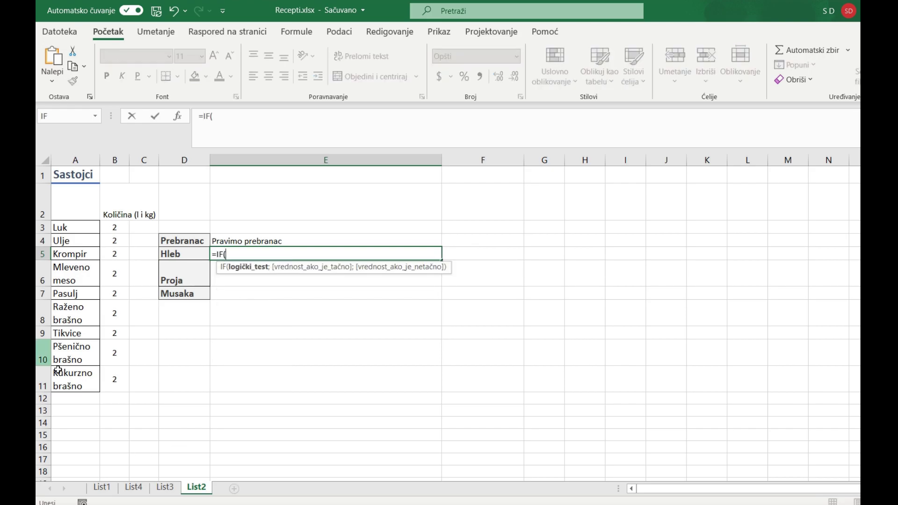
{"action": "left_click", "coordinate": [75, 353]}
{"action": "left_click", "coordinate": [68, 308]}
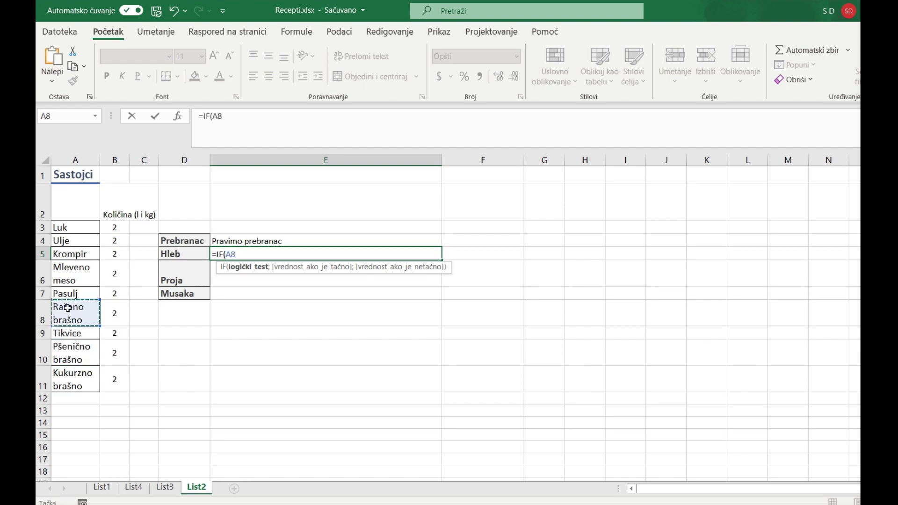
{"action": "key", "text": "BackSpace"}
{"action": "key", "text": "BackSpace"}
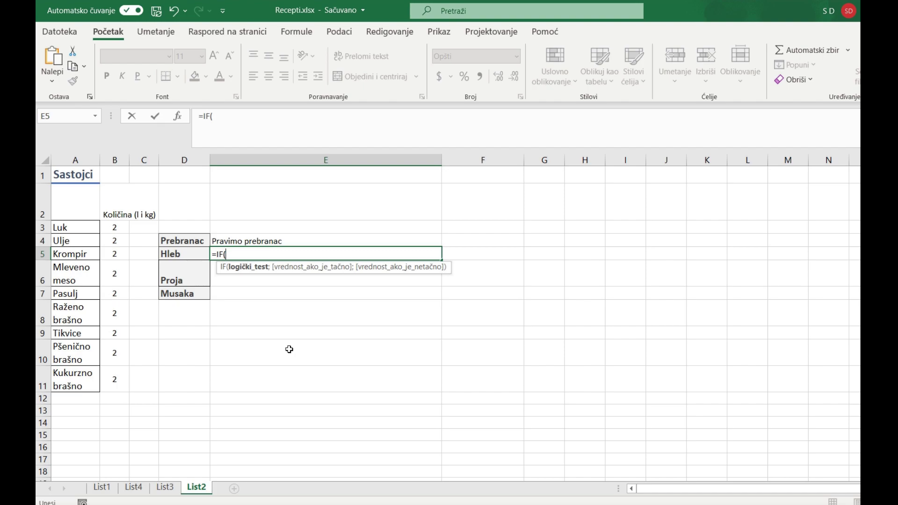
- Nest an OR function as the logical test of the IF formula in E5
{"action": "type", "text": "O"}
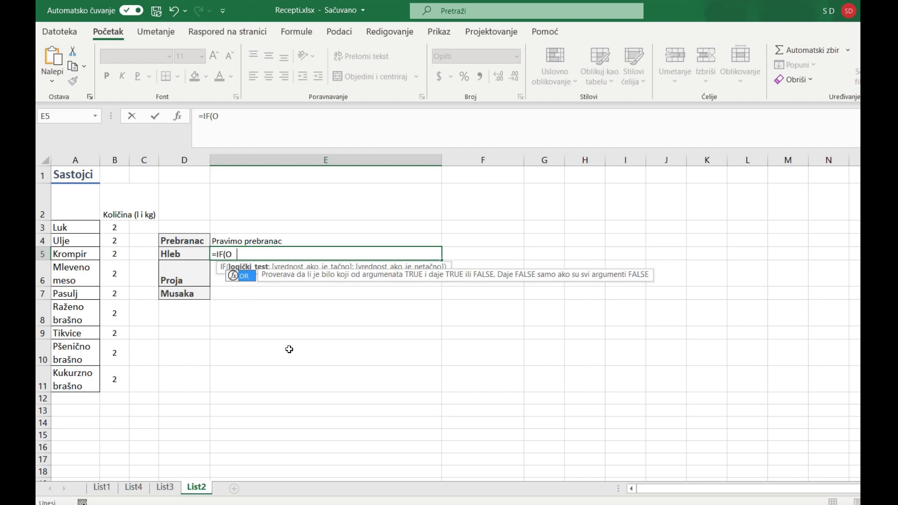
{"action": "type", "text": "R("}
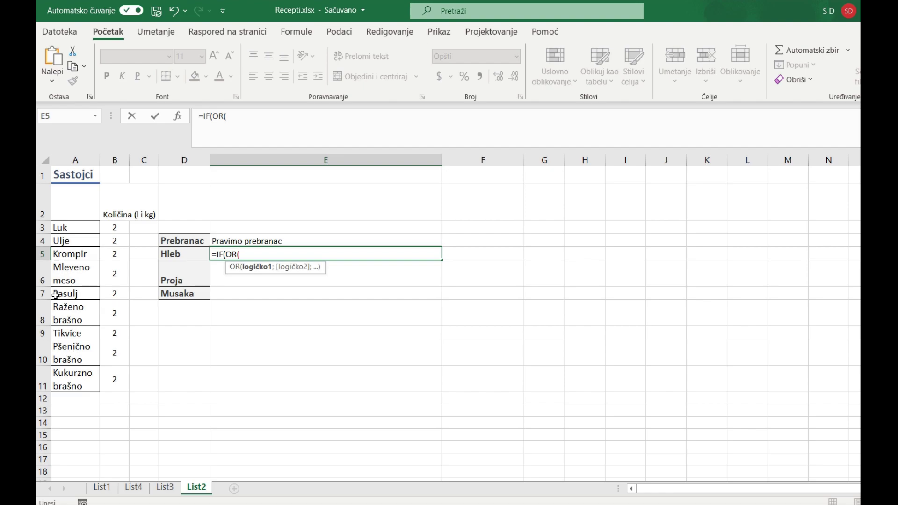
{"action": "left_click", "coordinate": [61, 314]}
{"action": "left_click", "coordinate": [255, 113]}
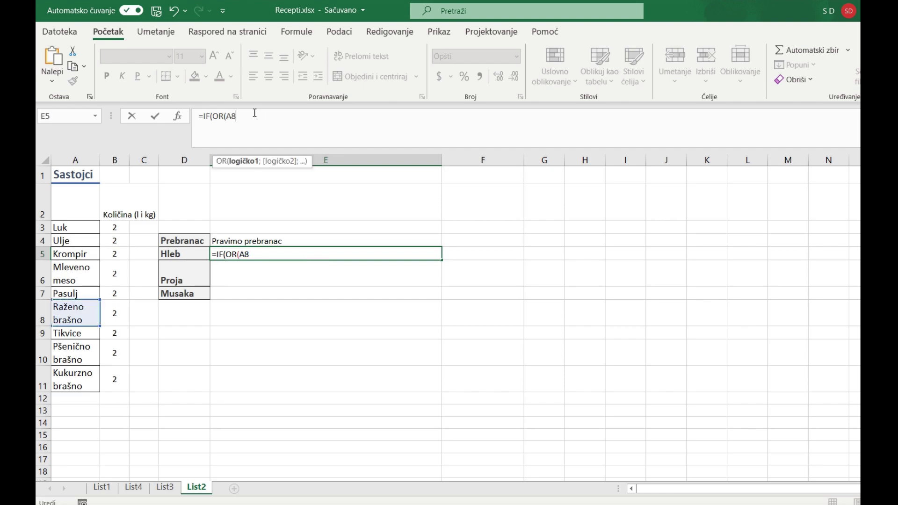
{"action": "key", "text": "BackSpace"}
{"action": "key", "text": "BackSpace"}
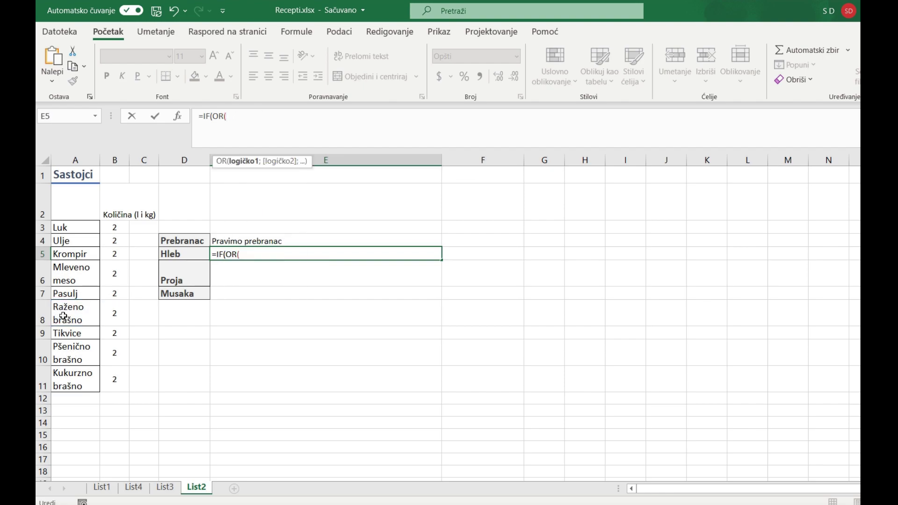
{"action": "left_click", "coordinate": [60, 314]}
{"action": "key", "text": "BackSpace"}
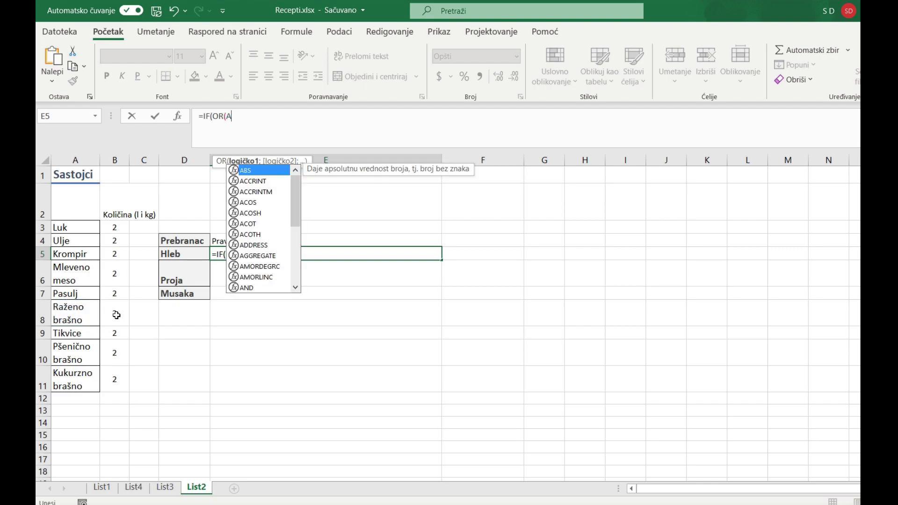
{"action": "key", "text": "BackSpace"}
- Fill the nested OR in E5 with the conditions B8>1 and B10>1, and complete the logical test
{"action": "left_click", "coordinate": [116, 315]}
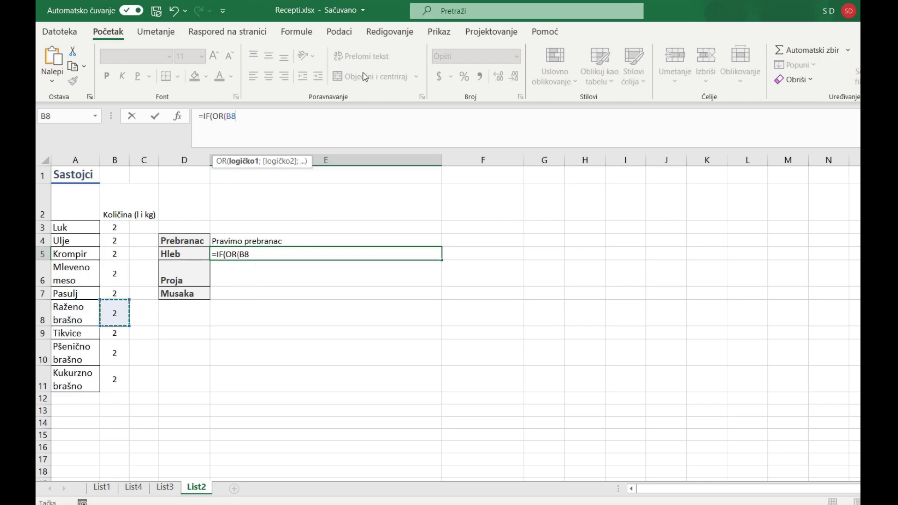
{"action": "type", "text": ">1;"}
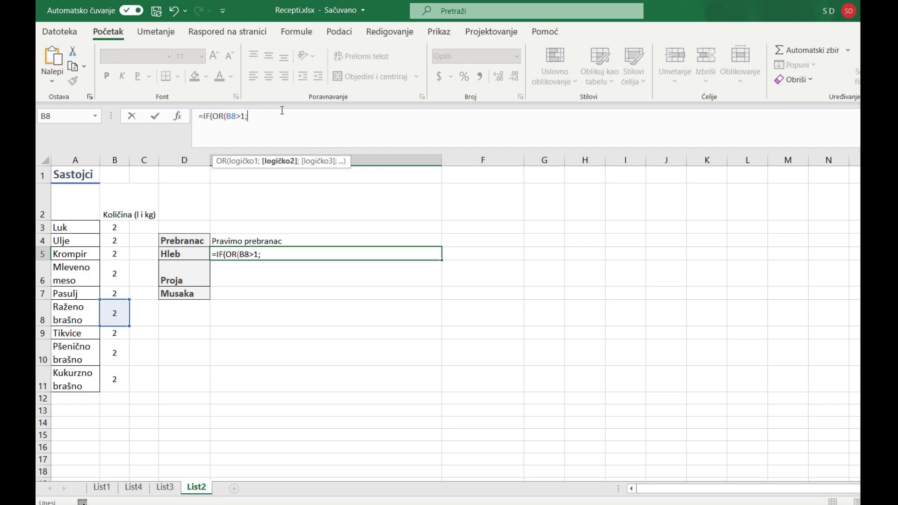
{"action": "left_click", "coordinate": [114, 354]}
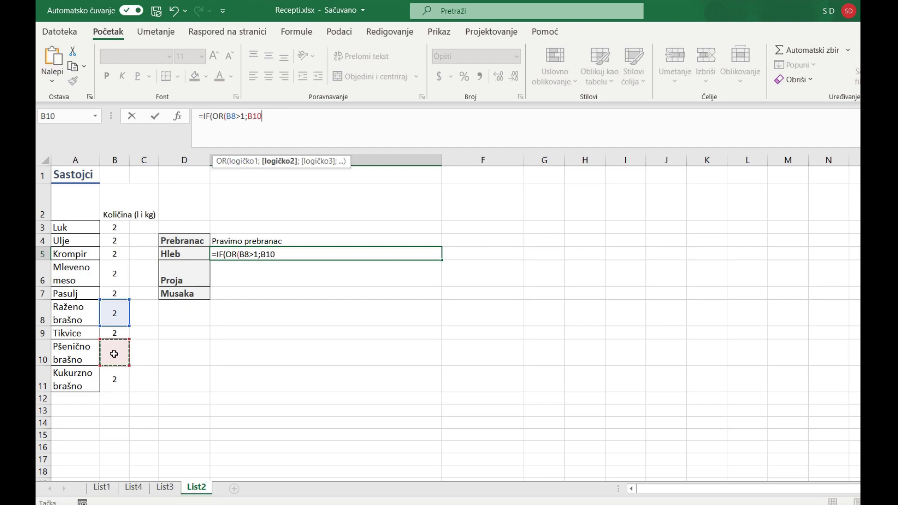
{"action": "type", "text": ">1);"}
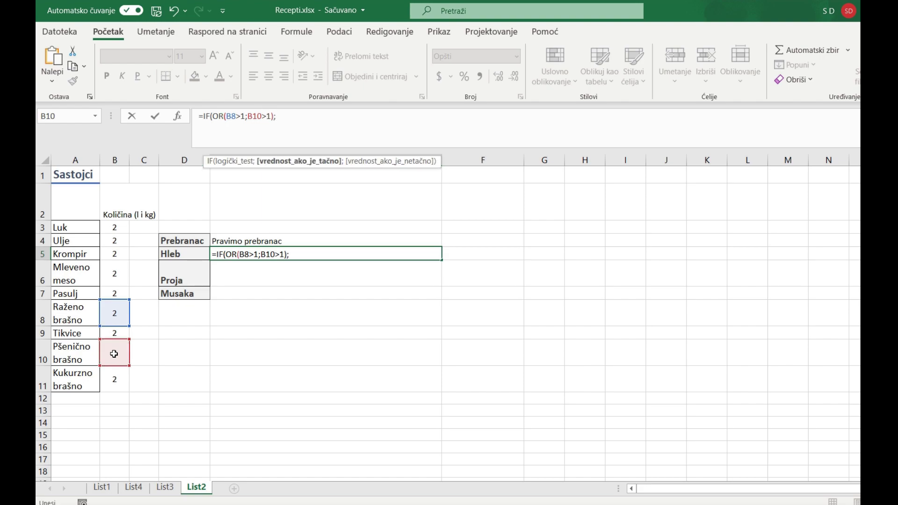
- Complete the IF formula in E5 with "Pravimo help" as value if true and "Nema hleba" as value if false
{"action": "type", "text": "\"Pravimo hl"}
{"action": "key", "text": "BackSpace"}
{"action": "type", "text": "elp\""}
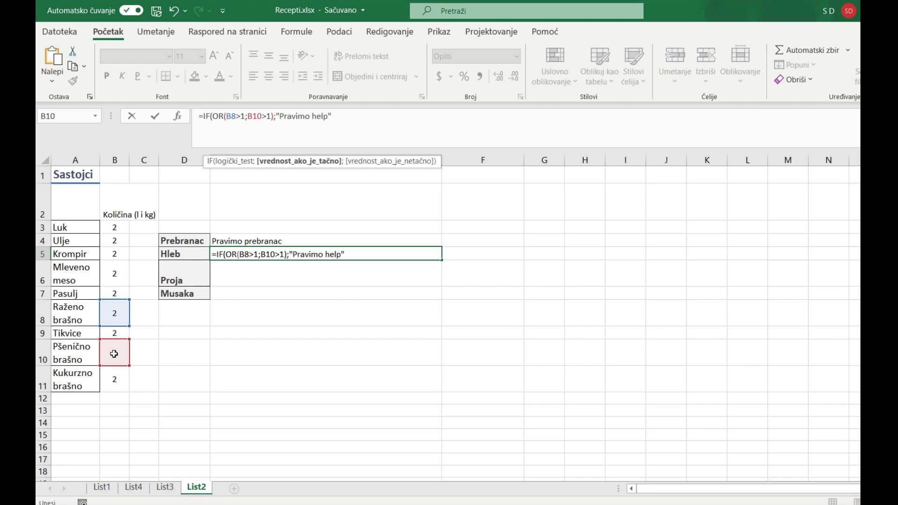
{"action": "type", "text": ";\""}
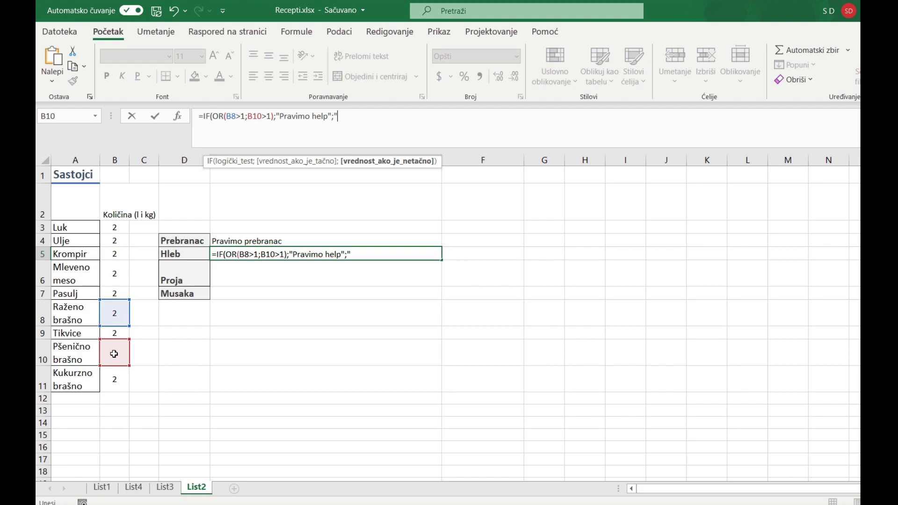
{"action": "type", "text": "Nema hleba\""}
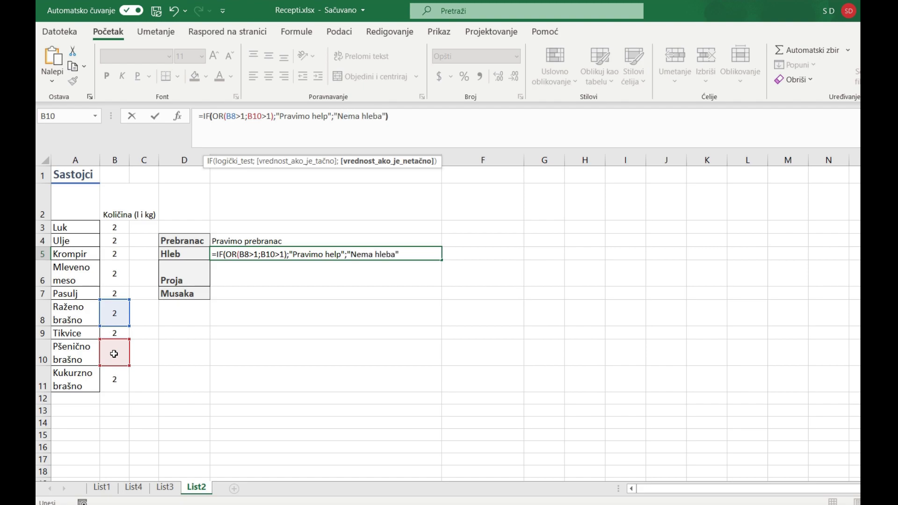
{"action": "key", "text": "Return"}
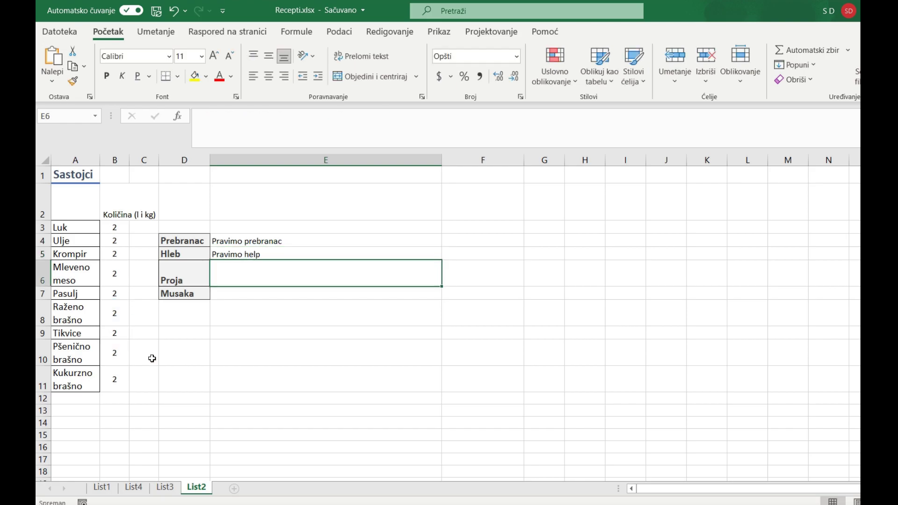
{"action": "key", "text": "Up"}
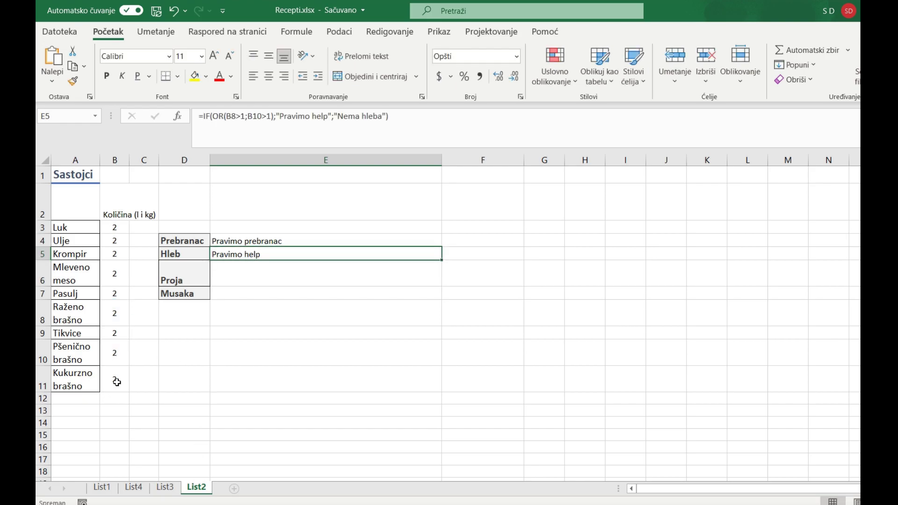
- Clear the Pšenično brašno quantity in B10 to test the Hleb formula
{"action": "left_click", "coordinate": [114, 359]}
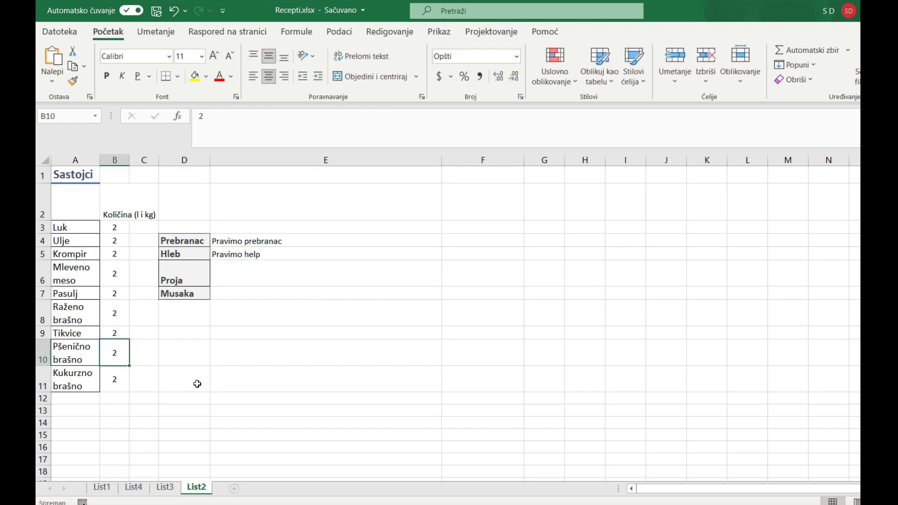
{"action": "key", "text": "Delete"}
{"action": "key", "text": "Return"}
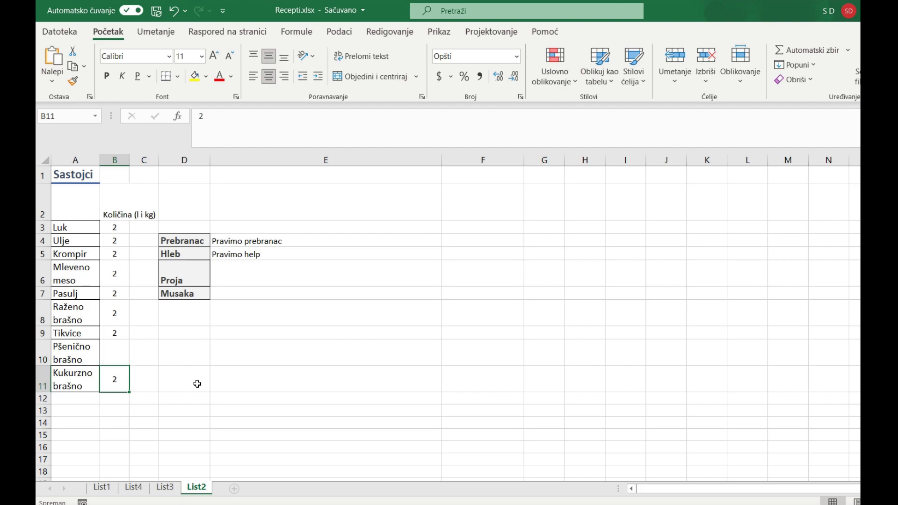
- Test the Hleb formula by clearing the Raženo brašno quantity in B8 and restoring it to 2
{"action": "left_click", "coordinate": [120, 305]}
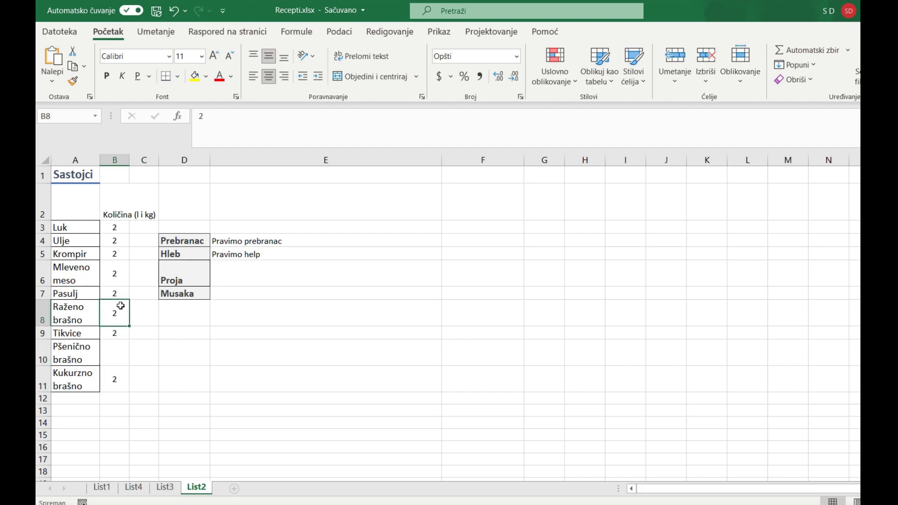
{"action": "key", "text": "Delete"}
{"action": "type", "text": "2"}
{"action": "left_click", "coordinate": [255, 280]}
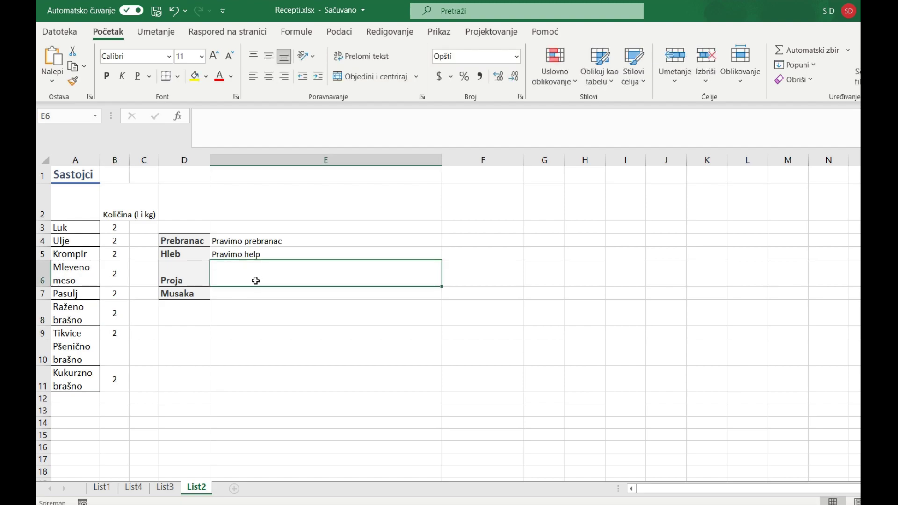
- Open the Hleb formula in E5 and highlight its nested OR(B8>1;B10>1) test for review
{"action": "left_click", "coordinate": [222, 254]}
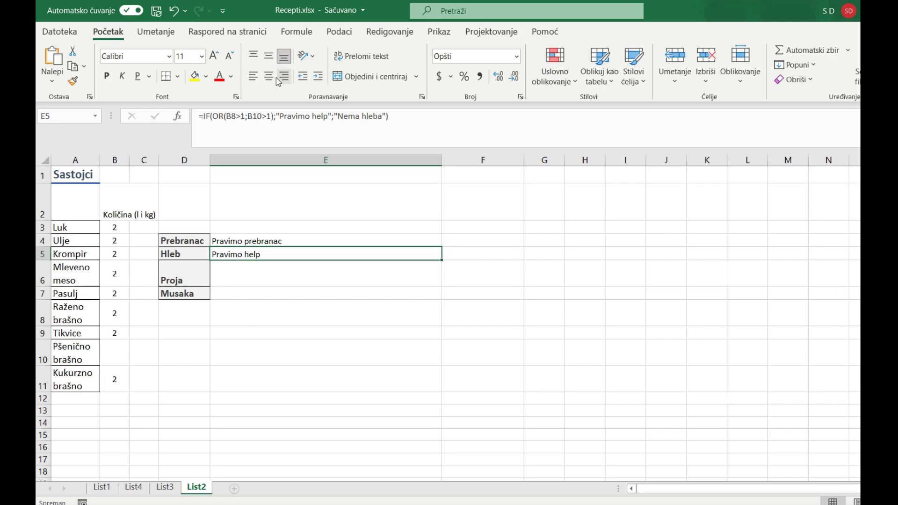
{"action": "left_click", "coordinate": [211, 114]}
{"action": "left_click_drag", "start_coordinate": [212, 115], "coordinate": [277, 112]}
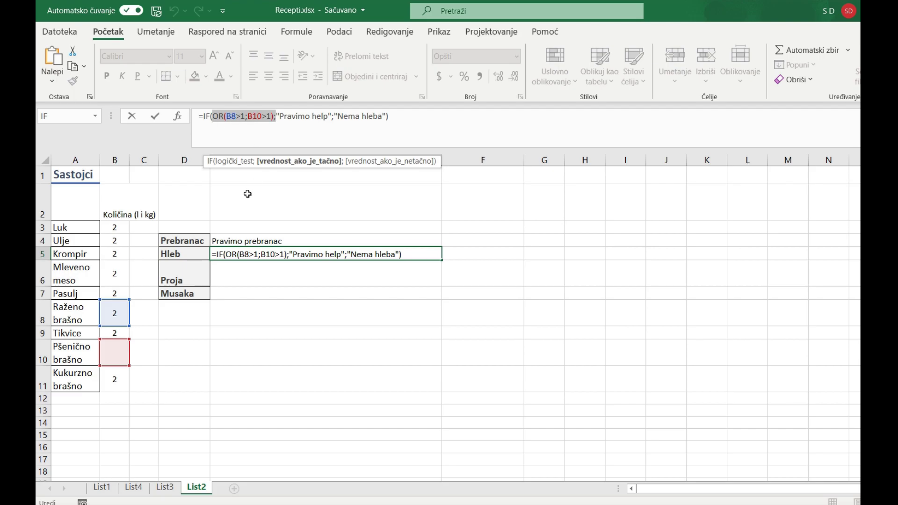
- Start an IF formula in E6 for Proja with a nested AND testing B11>1 and B4>1
{"action": "key", "text": "Return"}
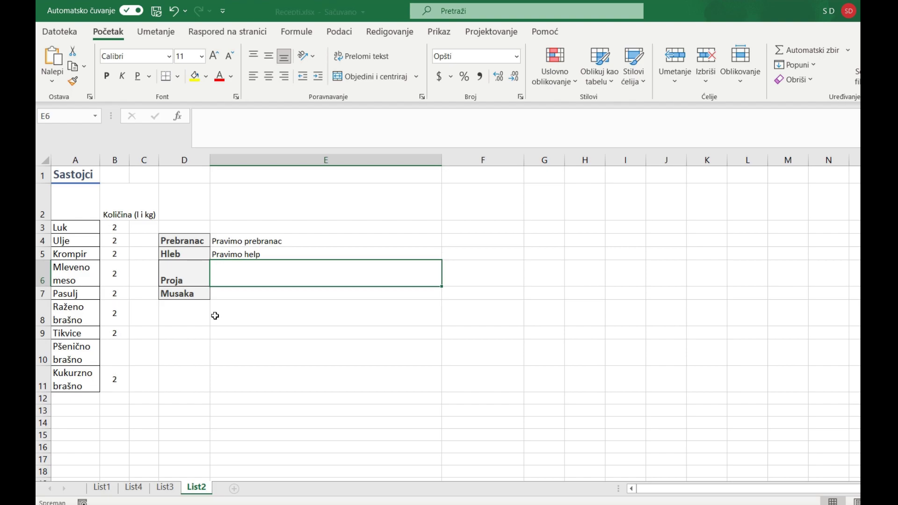
{"action": "type", "text": "=IF("}
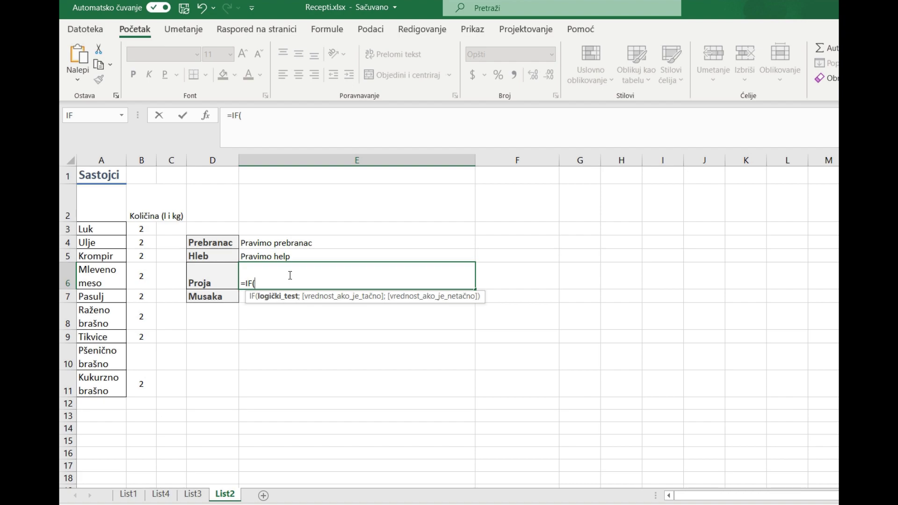
{"action": "type", "text": "AND("}
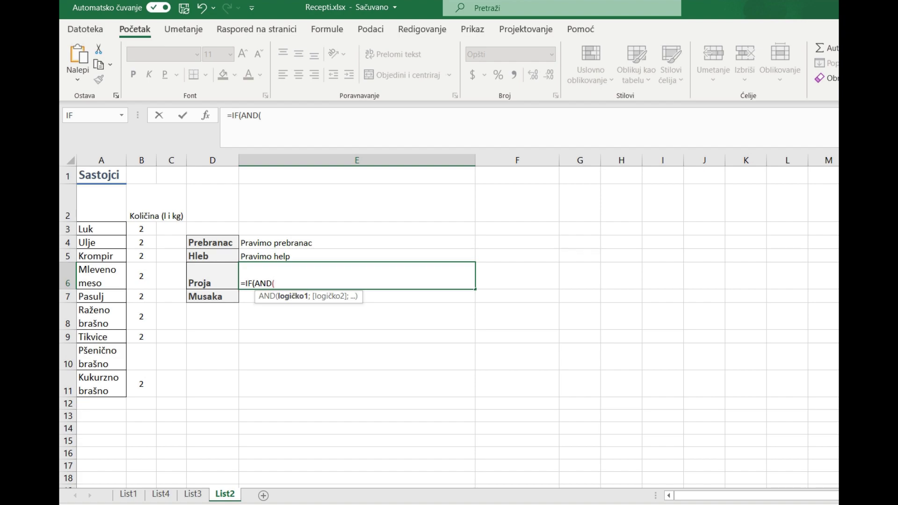
{"action": "left_click", "coordinate": [138, 377]}
{"action": "type", "text": ">"}
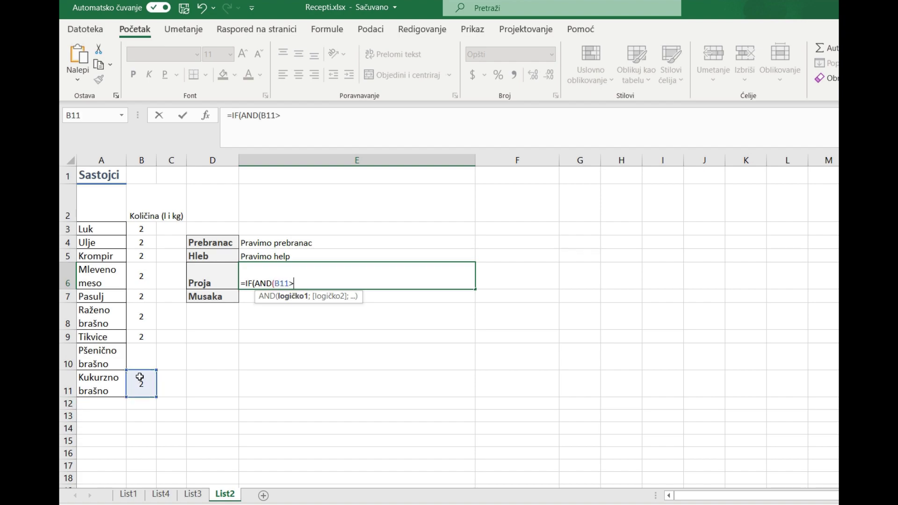
{"action": "type", "text": "1;"}
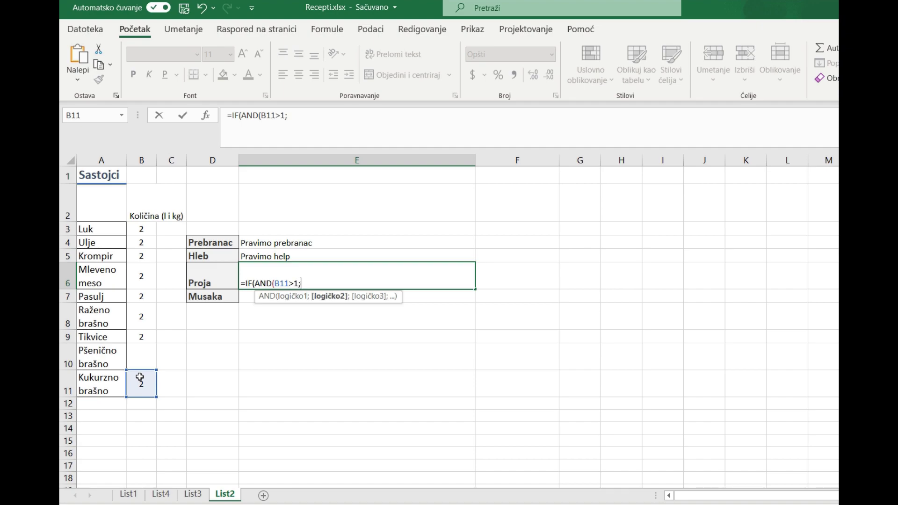
{"action": "left_click", "coordinate": [142, 240]}
{"action": "left_click", "coordinate": [317, 114]}
{"action": "type", "text": ">1"}
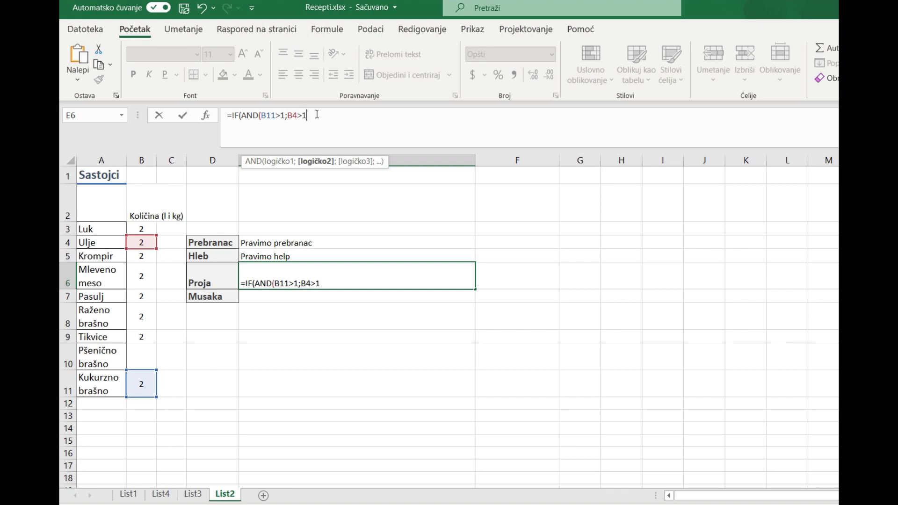
- Add a nested OR(B10>1;B8>1) as the third AND condition in E6, close the AND test and highlight it for review
{"action": "type", "text": ";"}
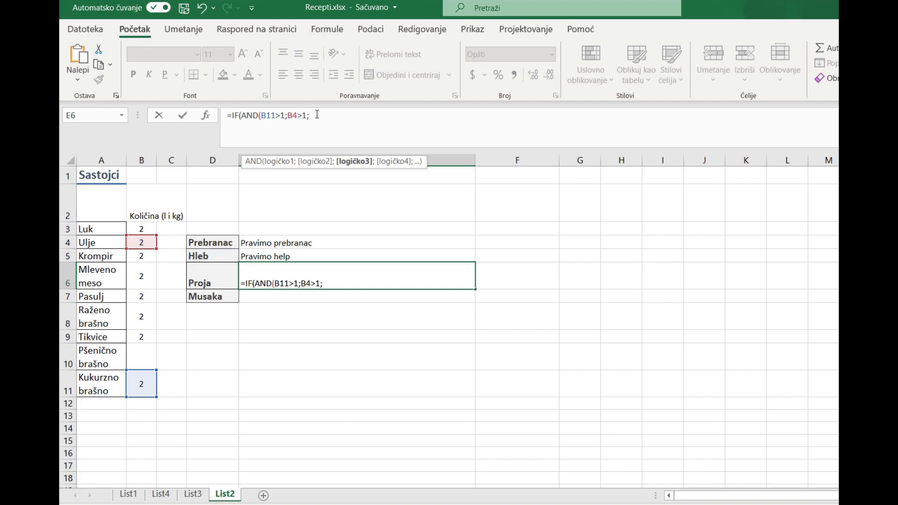
{"action": "type", "text": "OR"}
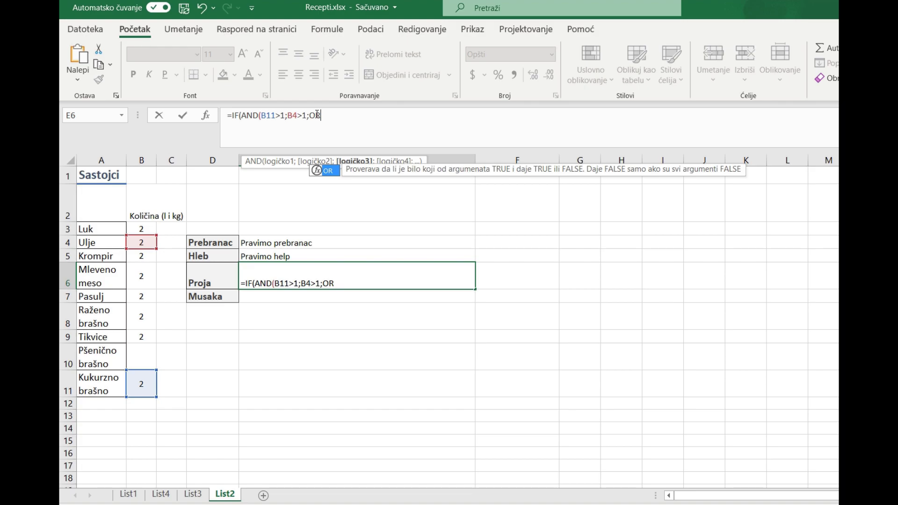
{"action": "type", "text": "("}
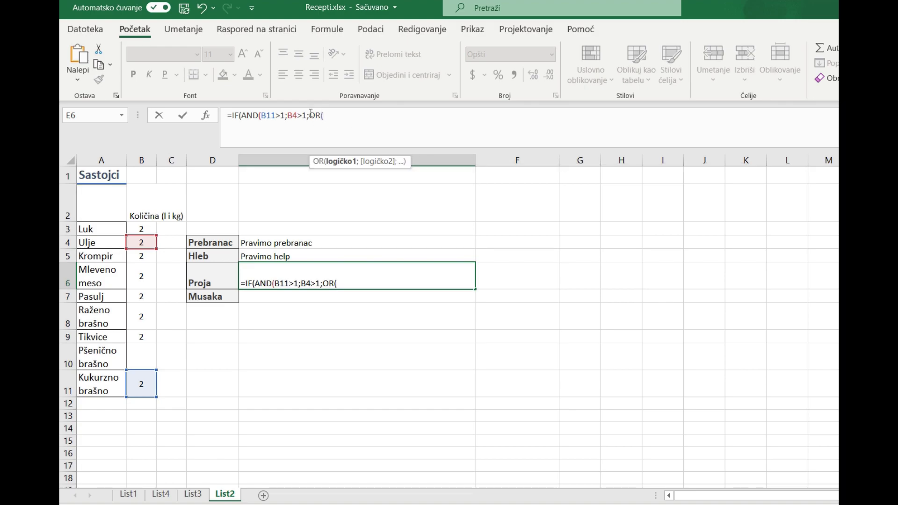
{"action": "left_click", "coordinate": [137, 357]}
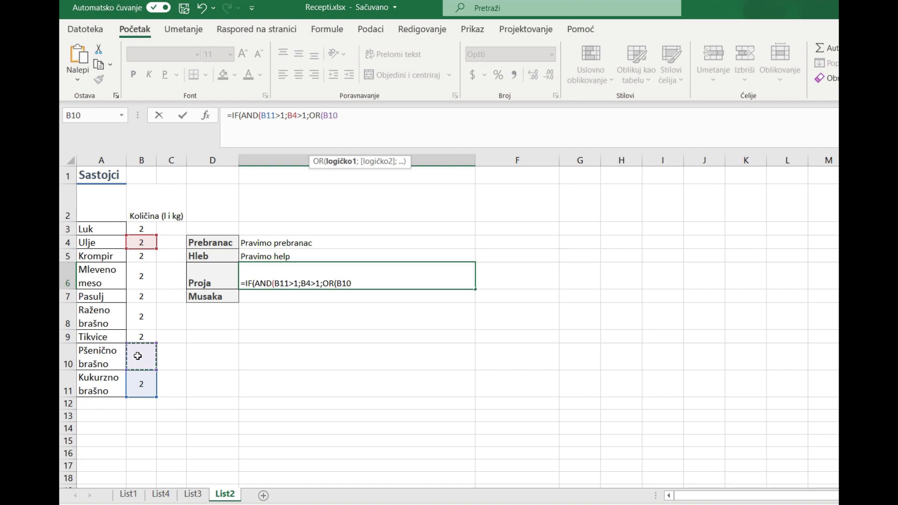
{"action": "type", "text": ">1;"}
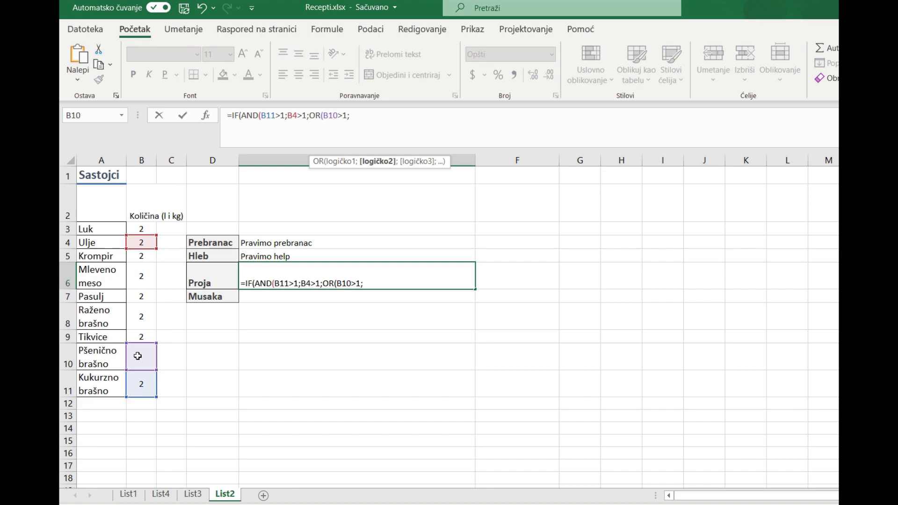
{"action": "left_click", "coordinate": [137, 308]}
{"action": "type", "text": ">1"}
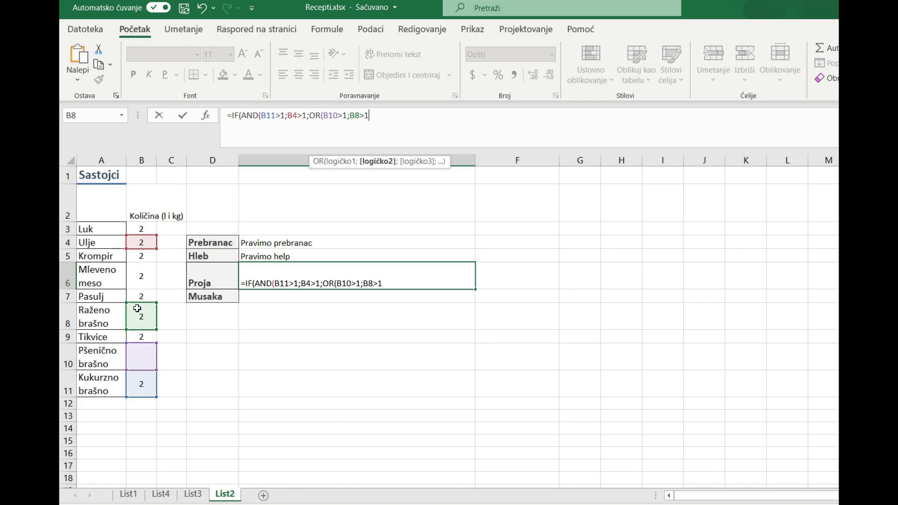
{"action": "type", "text": "))"}
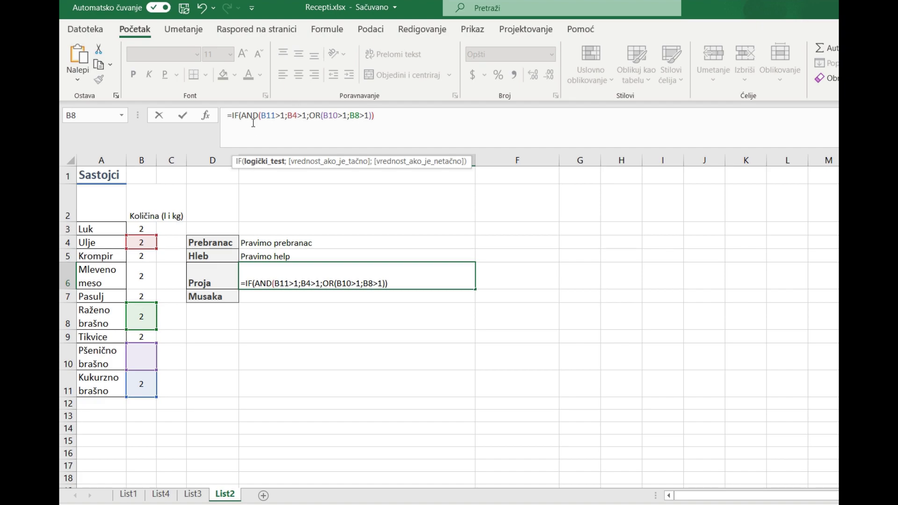
{"action": "left_click_drag", "start_coordinate": [245, 115], "coordinate": [385, 118]}
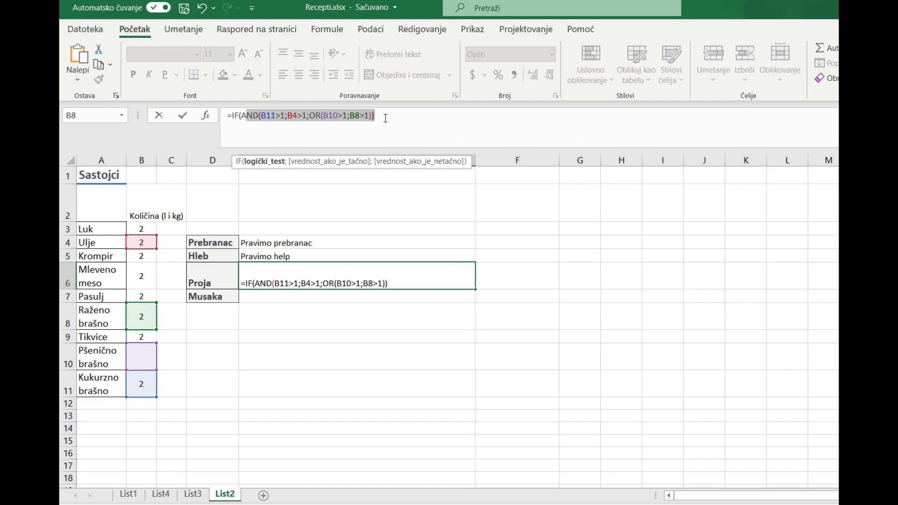
{"action": "left_click", "coordinate": [385, 118]}
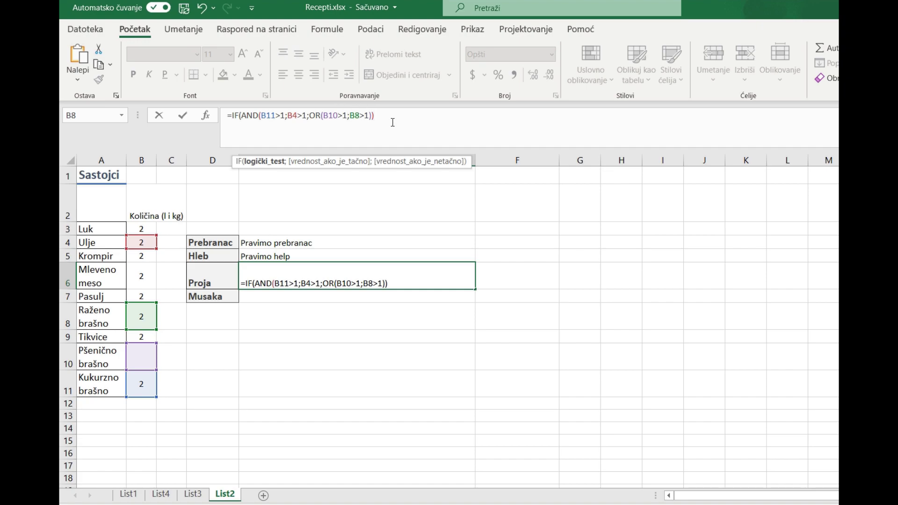
- Complete the IF formula in E6 with "Pravimo proju" as value if true and "Nema proje" as value if false
{"action": "type", "text": ";"}
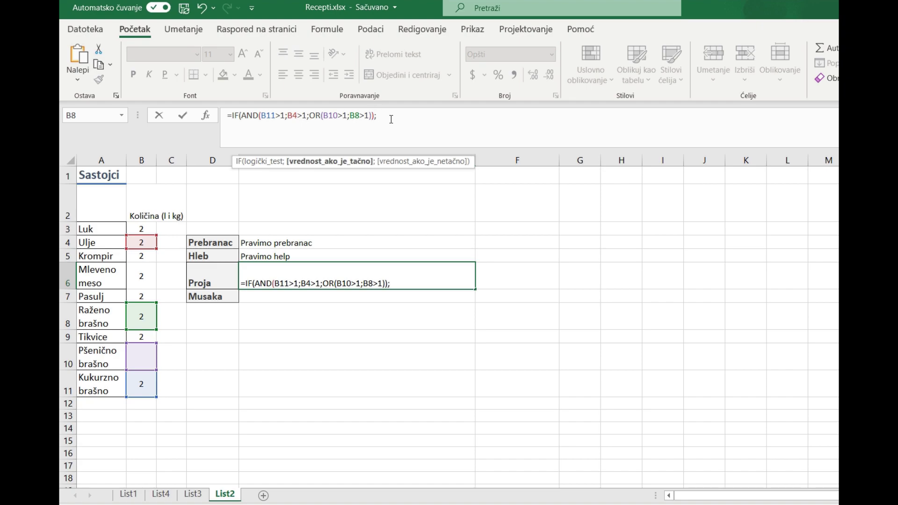
{"action": "type", "text": "\"\""}
{"action": "key", "text": "Left"}
{"action": "type", "text": "Pravimo proju"}
{"action": "type", "text": ";"}
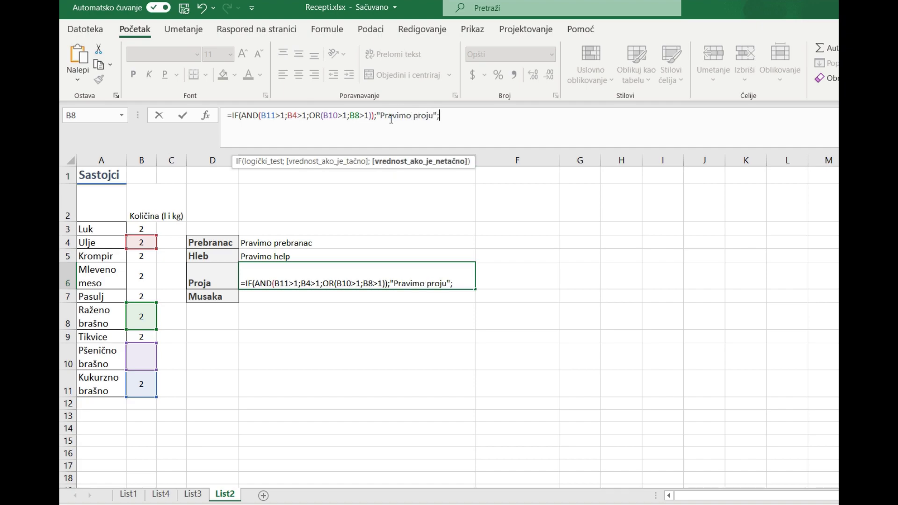
{"action": "type", "text": "\"\""}
{"action": "type", "text": "N"}
{"action": "key", "text": "BackSpace"}
{"action": "type", "text": "Nema proj"}
{"action": "type", "text": "u"}
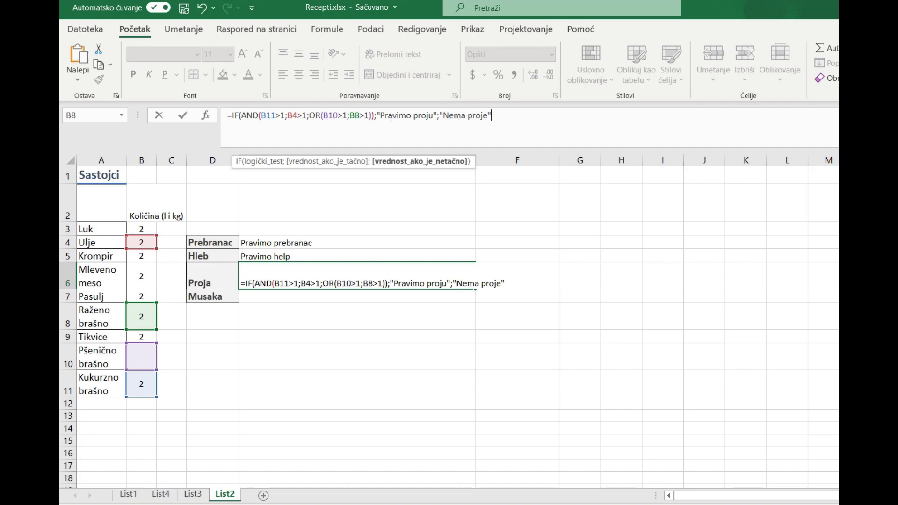
{"action": "key", "text": "Return"}
{"action": "key", "text": "Up"}
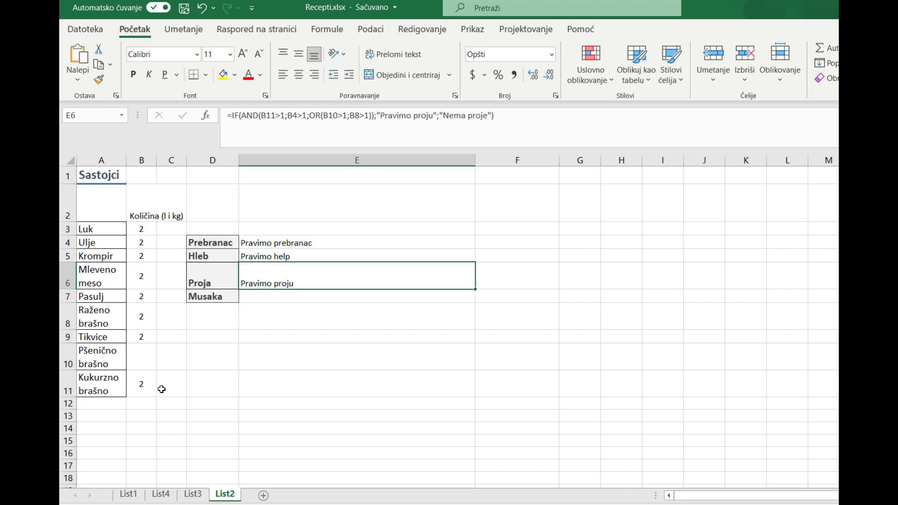
- Test the Proja formula by clearing the Raženo brašno quantity in B8 and restoring it to 2
{"action": "left_click", "coordinate": [140, 317]}
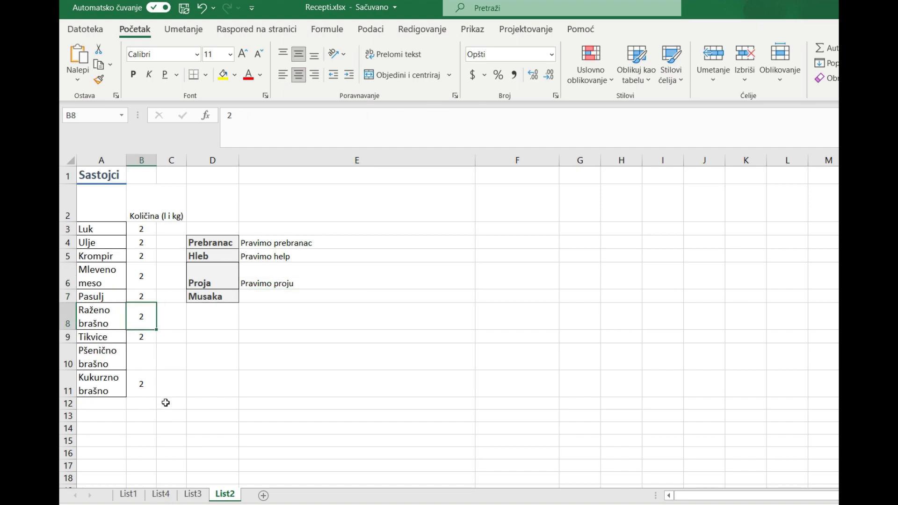
{"action": "left_click", "coordinate": [143, 360]}
{"action": "left_click", "coordinate": [130, 316]}
{"action": "key", "text": "Delete"}
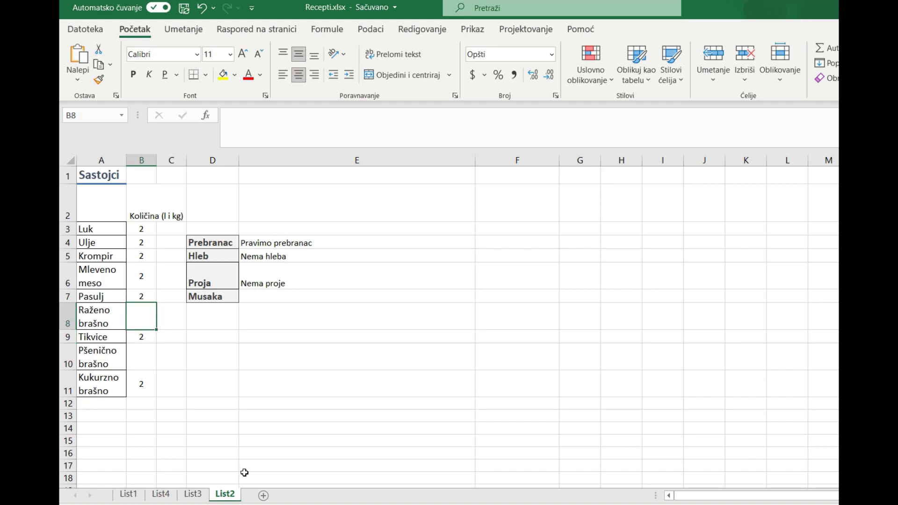
{"action": "type", "text": "2"}
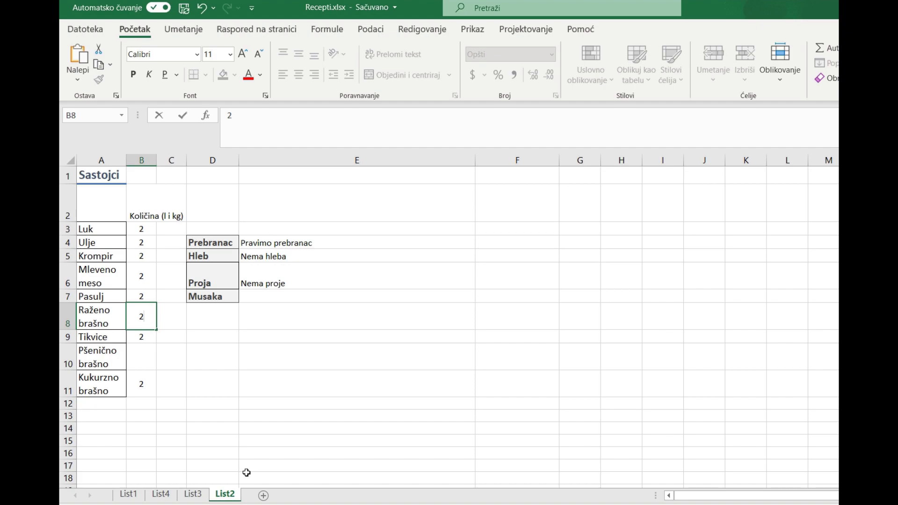
{"action": "key", "text": "Return"}
{"action": "key", "text": "Up"}
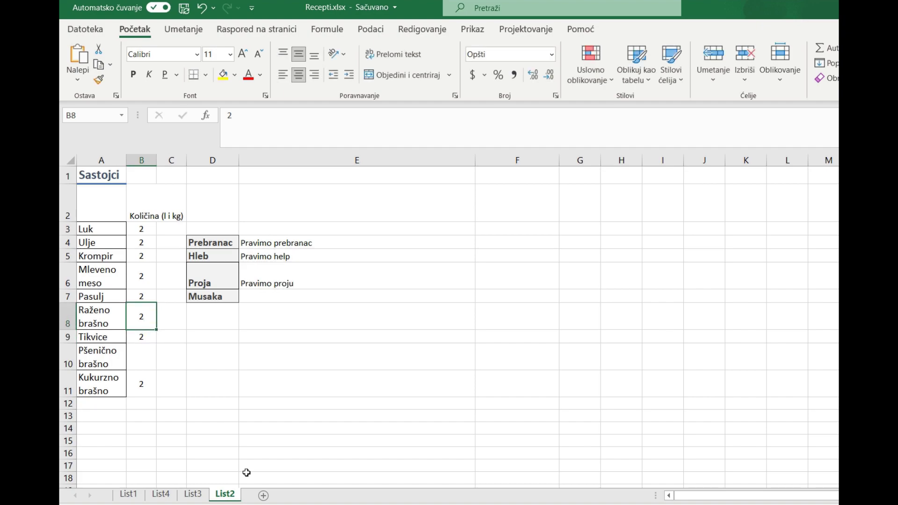
- Set the Pšenično brašno quantity in B10 to 2 and clear the Raženo brašno quantity in B8 to test the alternative flour
{"action": "left_click", "coordinate": [148, 361]}
{"action": "type", "text": "2"}
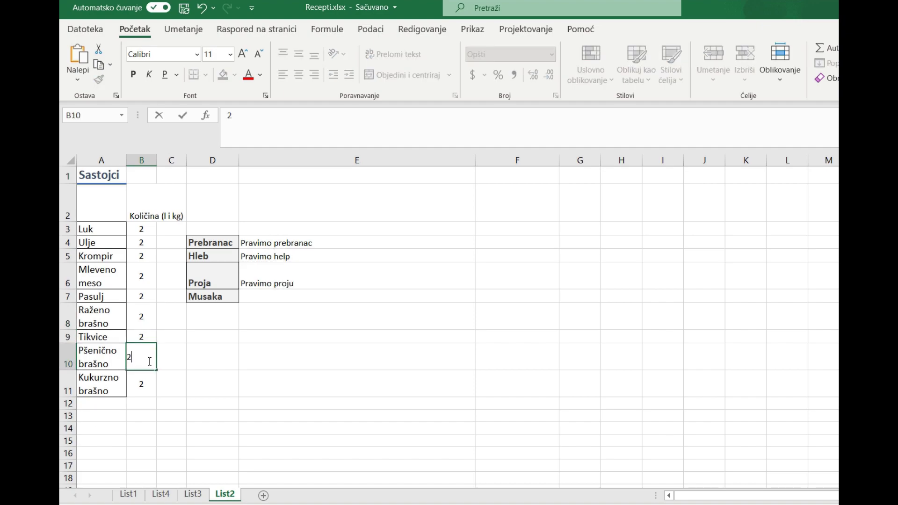
{"action": "key", "text": "Return"}
{"action": "key", "text": "Up"}
{"action": "key", "text": "Up"}
{"action": "key", "text": "Up"}
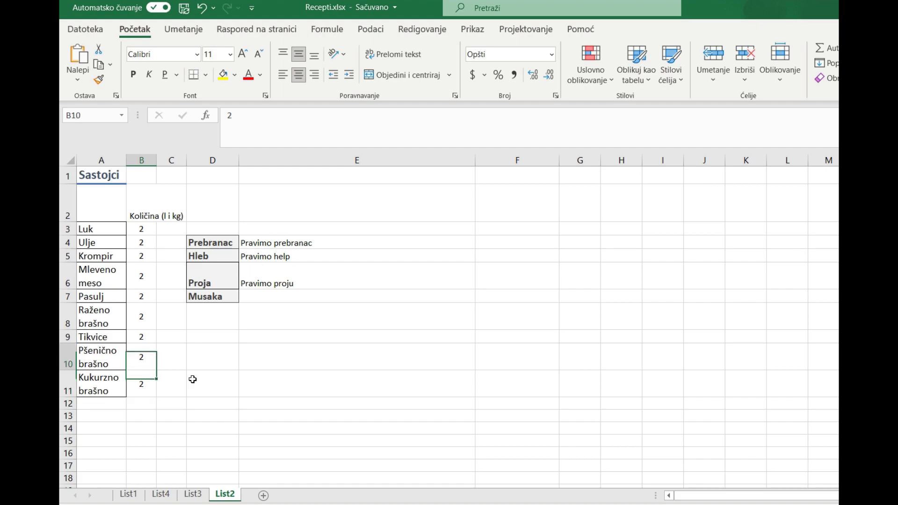
{"action": "key", "text": "Delete"}
{"action": "key", "text": "Down"}
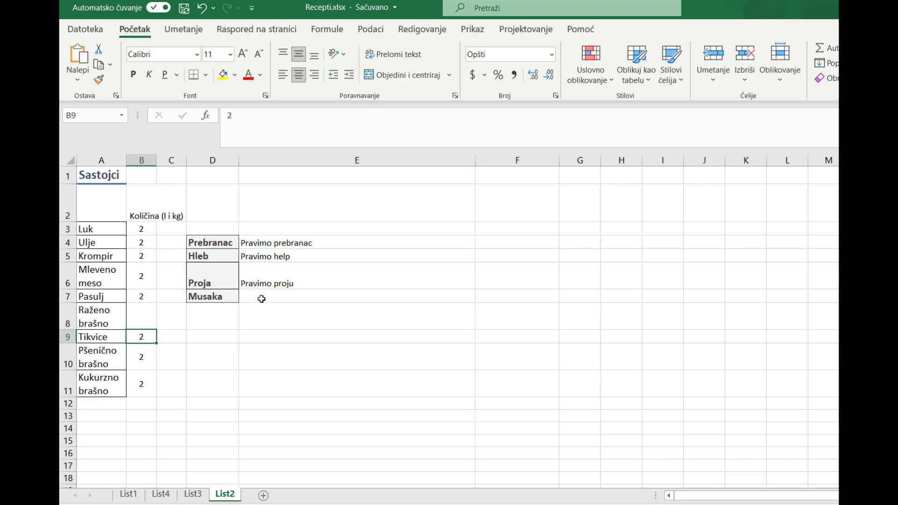
{"action": "left_click", "coordinate": [132, 314]}
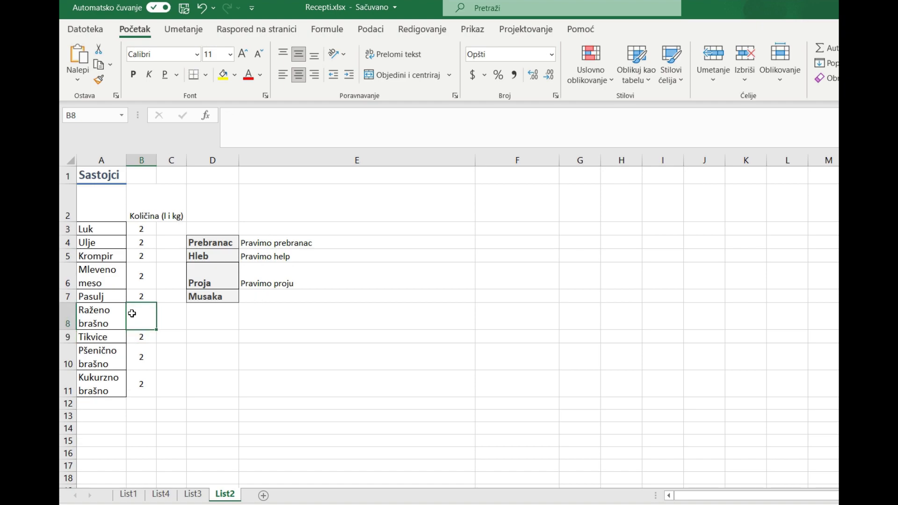
- Start an IF formula in E7 for Musaka with a nested AND whose first condition is B3>1
{"action": "left_click", "coordinate": [267, 296]}
{"action": "type", "text": "="}
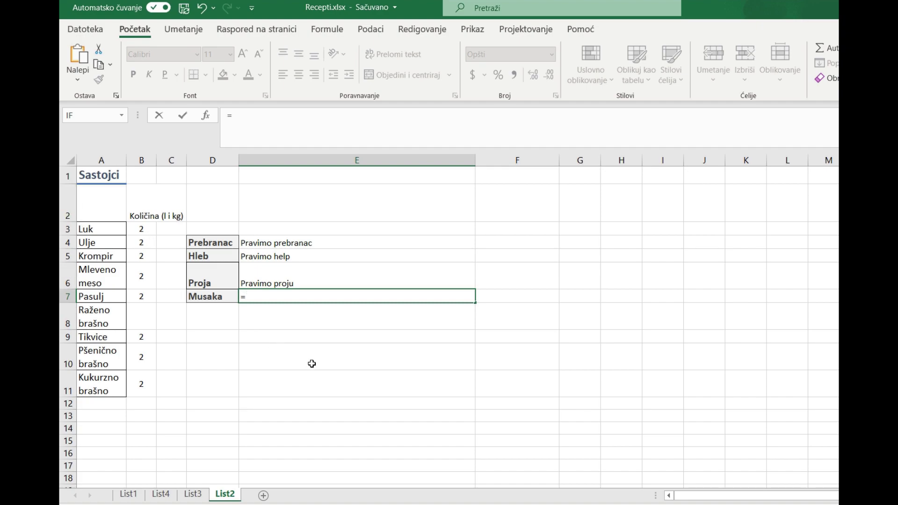
{"action": "type", "text": "IF("}
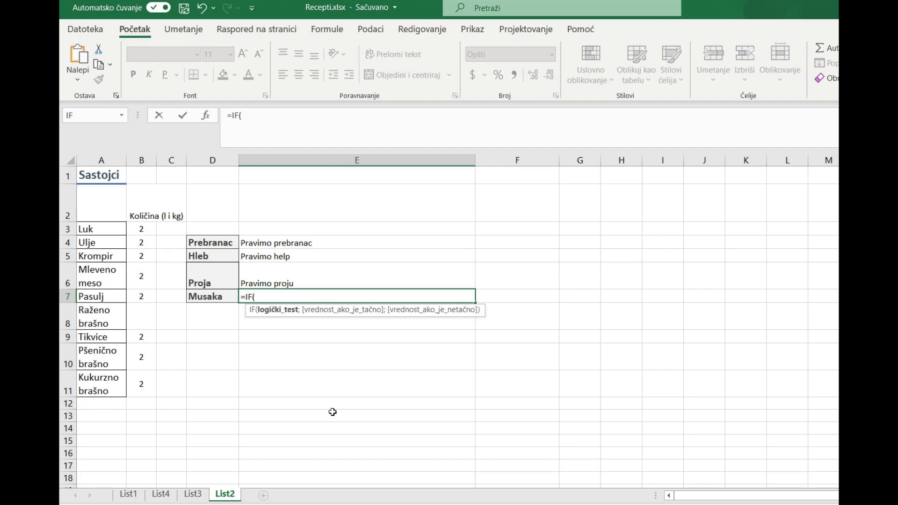
{"action": "type", "text": "AND("}
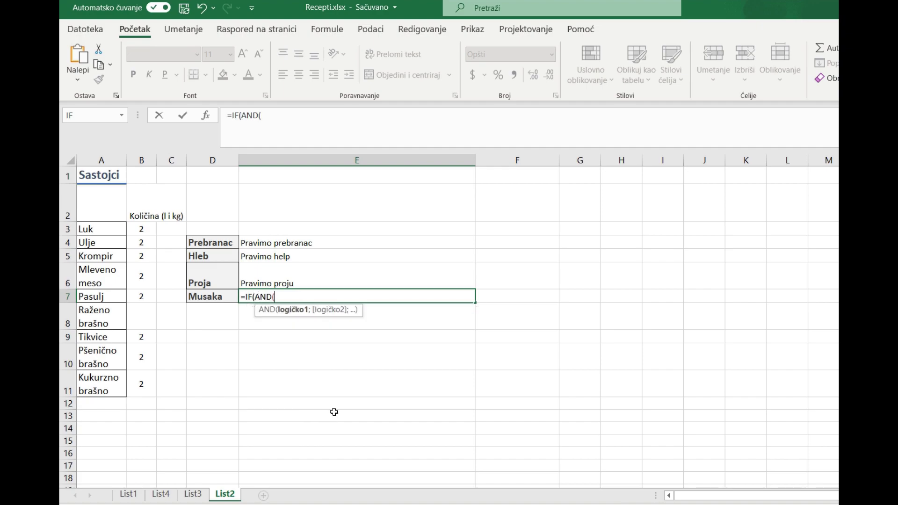
{"action": "left_click", "coordinate": [146, 230]}
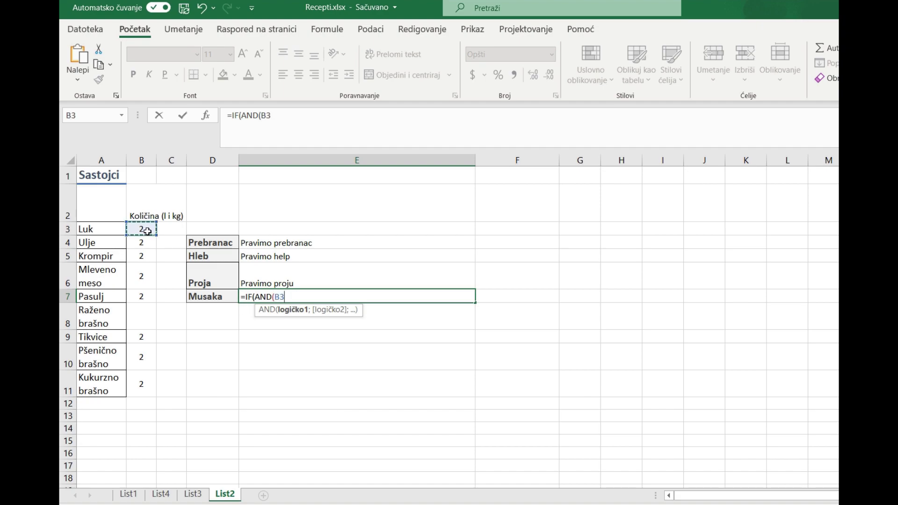
{"action": "left_click", "coordinate": [280, 116]}
{"action": "type", "text": ">1"}
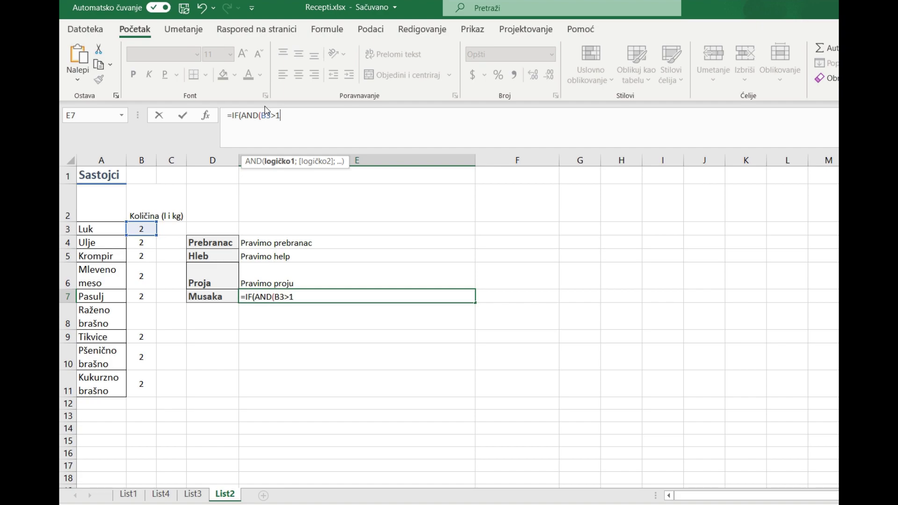
- Add the conditions B4>1, B5>1 and B6>1 to the AND in the Musaka formula and close the AND
{"action": "type", "text": ";"}
{"action": "left_click", "coordinate": [154, 242]}
{"action": "type", "text": ">1"}
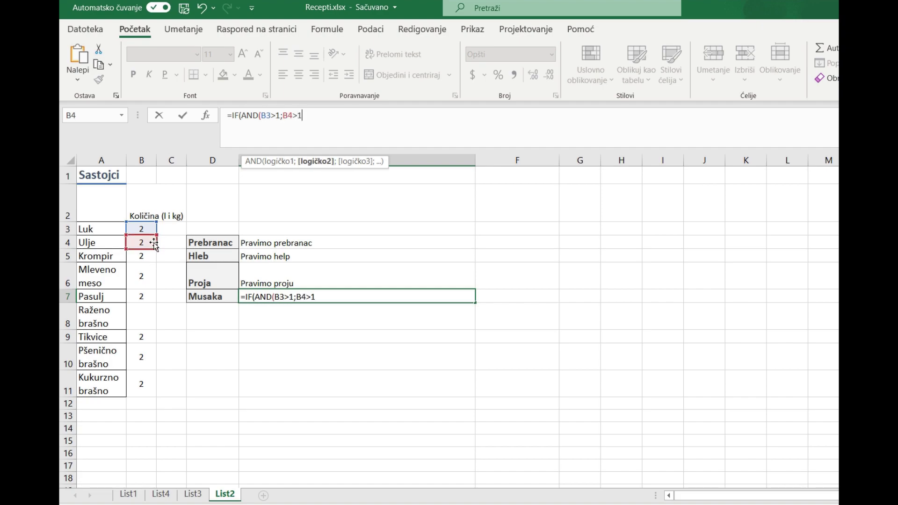
{"action": "type", "text": ";"}
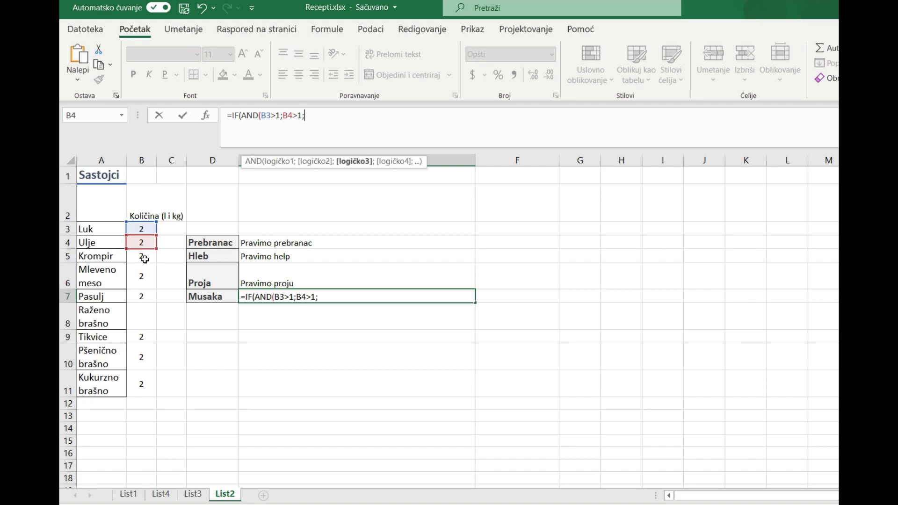
{"action": "left_click", "coordinate": [145, 257]}
{"action": "type", "text": ">1;"}
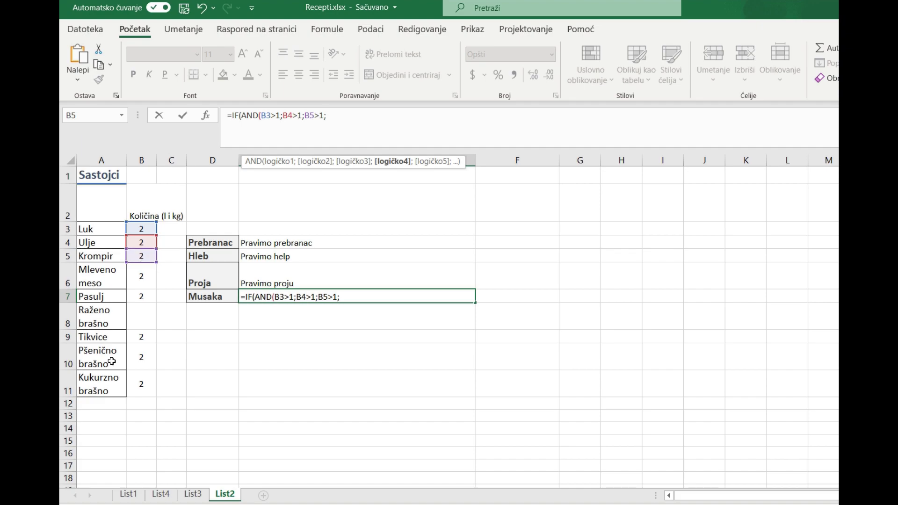
{"action": "left_click", "coordinate": [143, 279]}
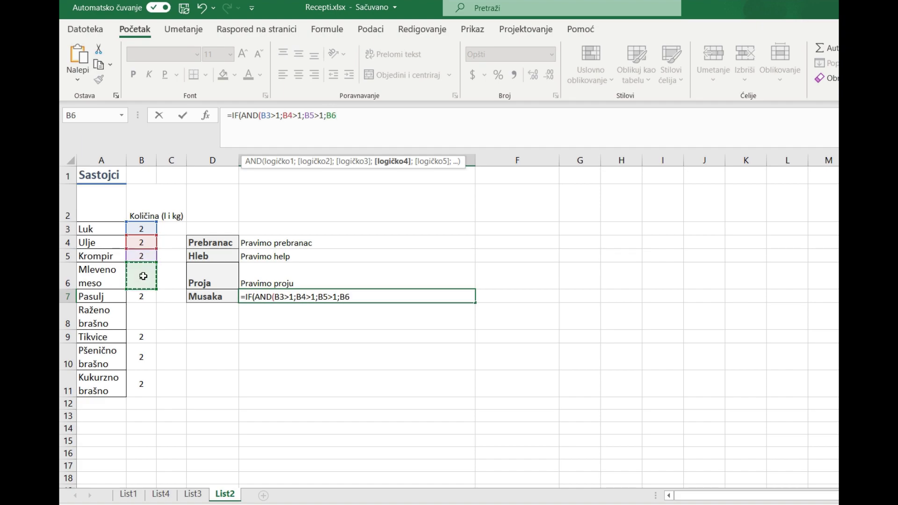
{"action": "type", "text": ">1)"}
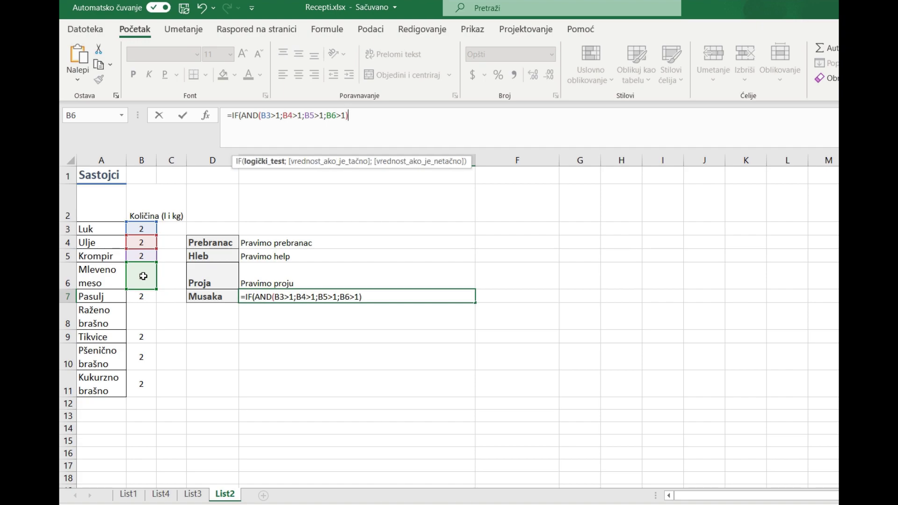
- Enter "Musaka sa mesom" as the value if true of the Musaka IF formula
{"action": "type", "text": ";"}
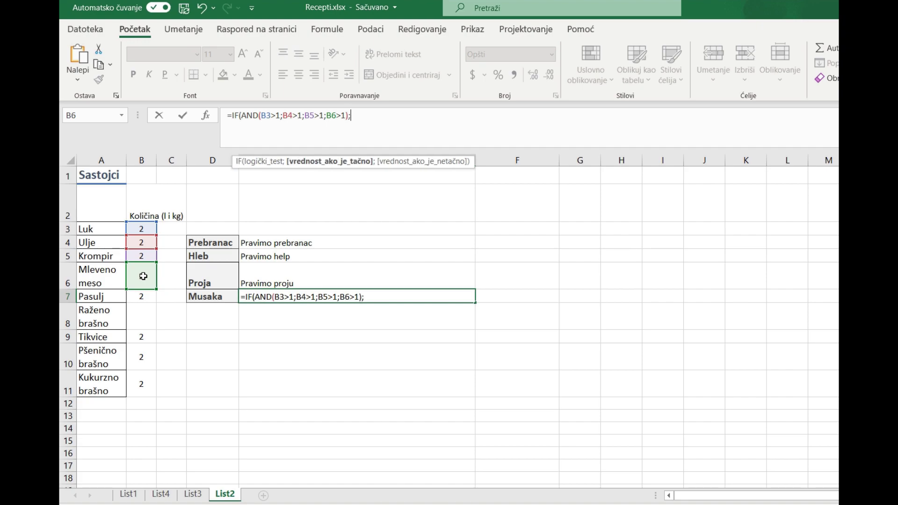
{"action": "type", "text": "\"\""}
{"action": "left_click", "coordinate": [354, 115]}
{"action": "type", "text": "Musaka sa mesom\";"}
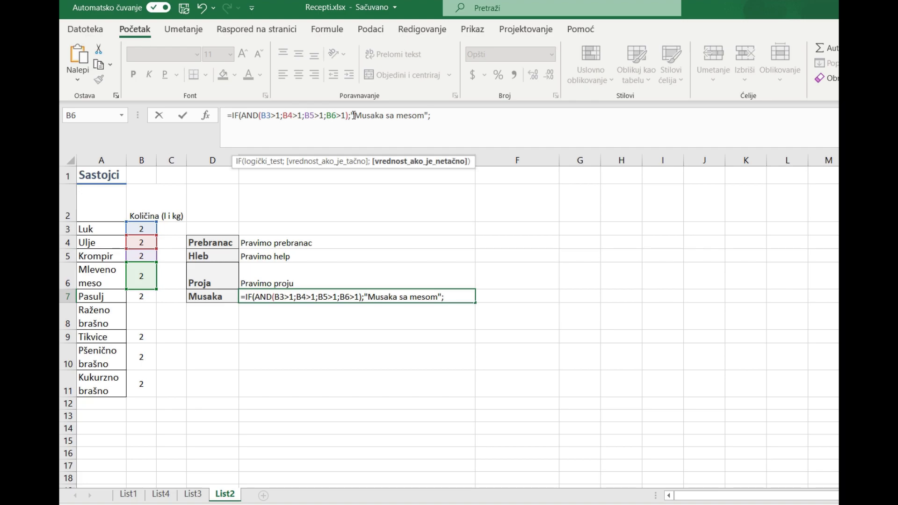
- Start a second IF with a nested AND, in an extra opening bracket, as the value if false of the Musaka formula
{"action": "type", "text": "(AND"}
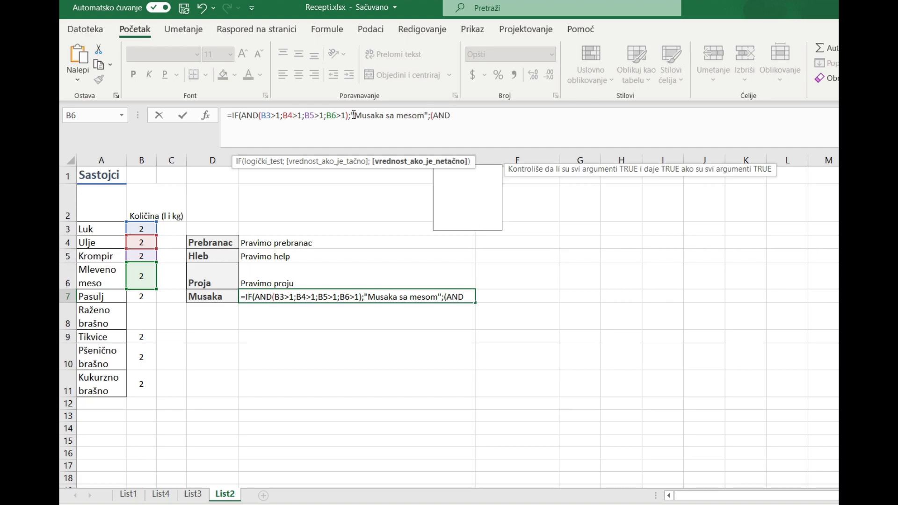
{"action": "key", "text": "BackSpace"}
{"action": "key", "text": "BackSpace"}
{"action": "key", "text": "BackSpace"}
{"action": "type", "text": "IF"}
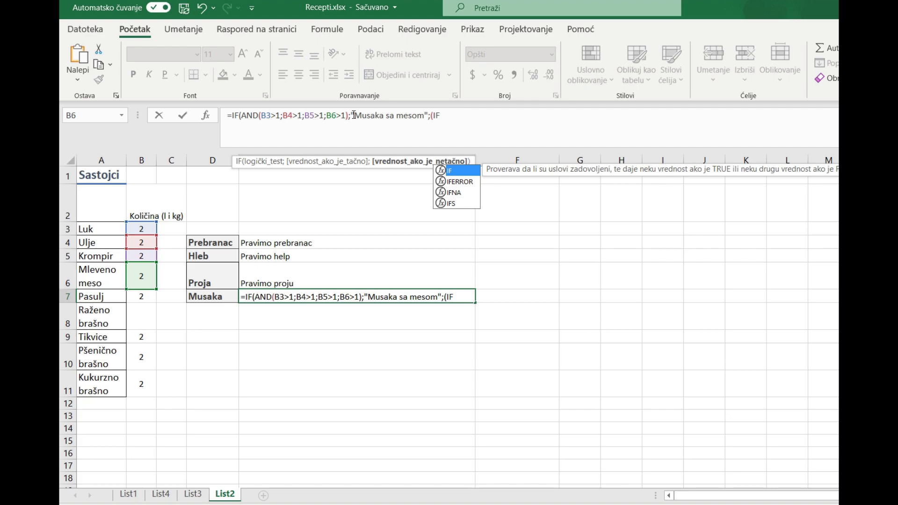
{"action": "type", "text": "("}
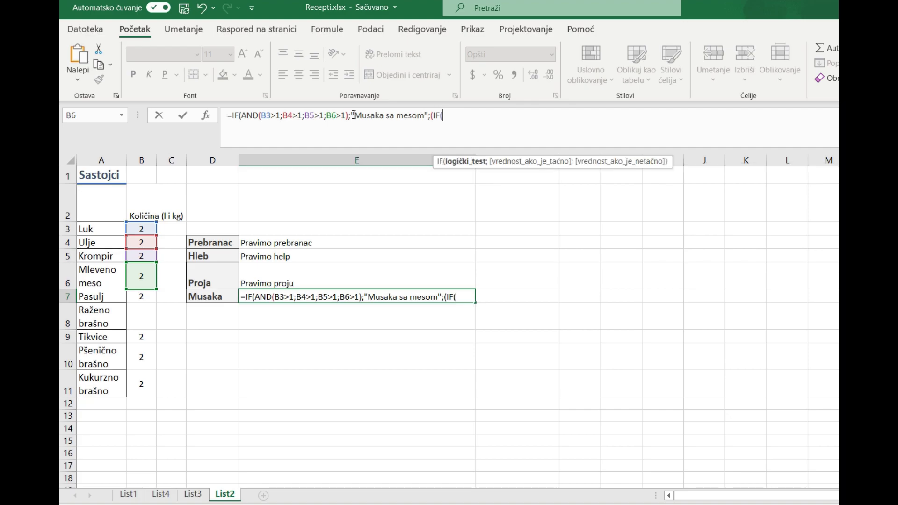
{"action": "type", "text": "AND("}
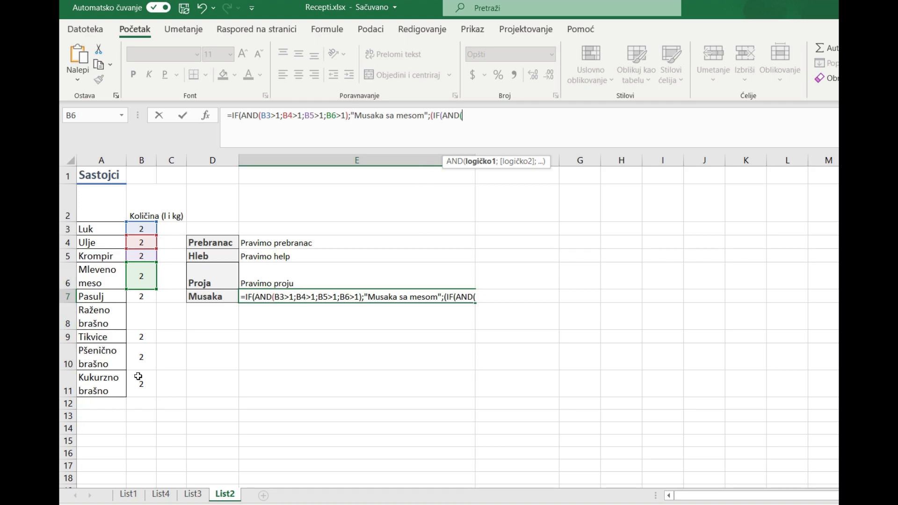
- Enter B9>1 and B5>1 as the first two conditions of the second AND
{"action": "left_click", "coordinate": [150, 333]}
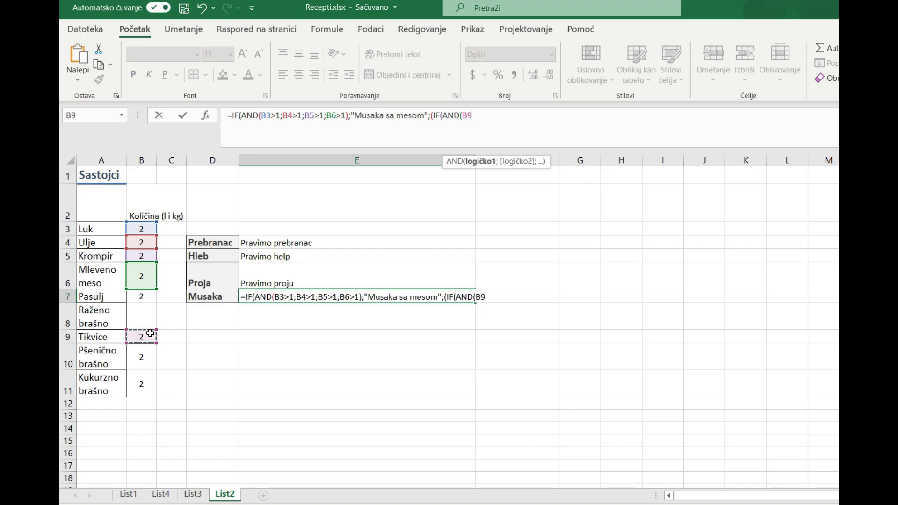
{"action": "type", "text": ">1;"}
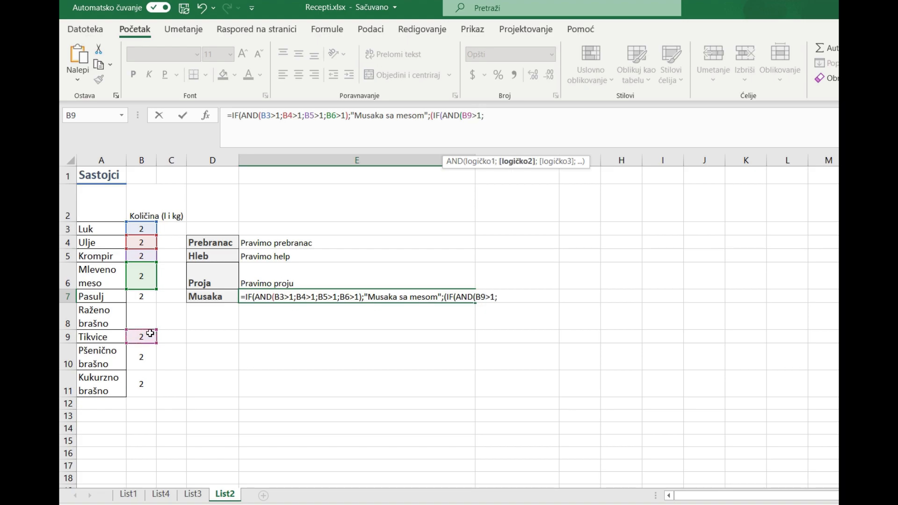
{"action": "left_click", "coordinate": [151, 256]}
{"action": "type", "text": ">"}
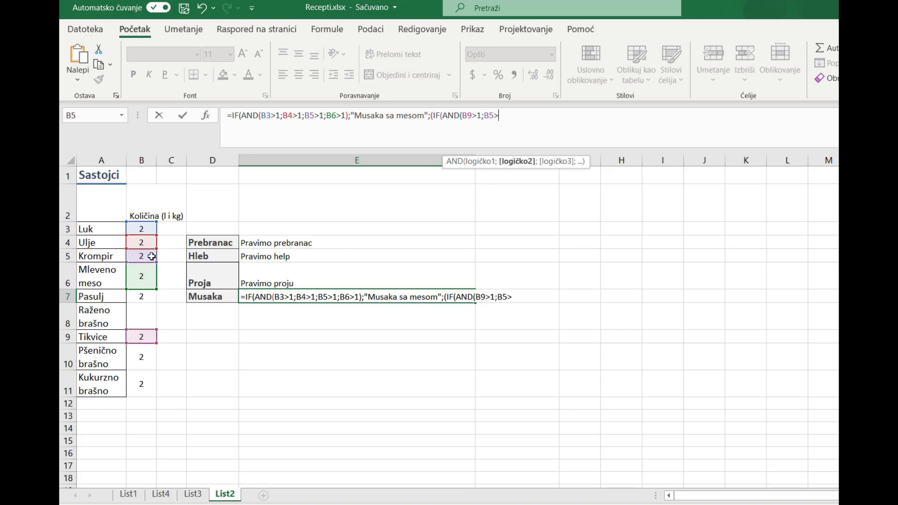
{"action": "type", "text": "1;"}
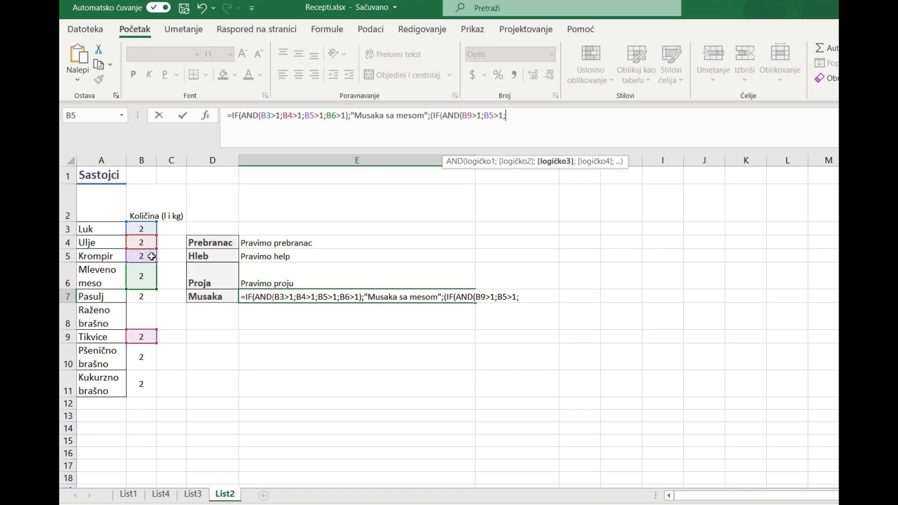
- Add B4>1 and B3>1 as the remaining conditions of the second AND and close it
{"action": "left_click", "coordinate": [143, 243]}
{"action": "type", "text": ";B"}
{"action": "key", "text": "BackSpace"}
{"action": "key", "text": "BackSpace"}
{"action": "type", "text": ">1"}
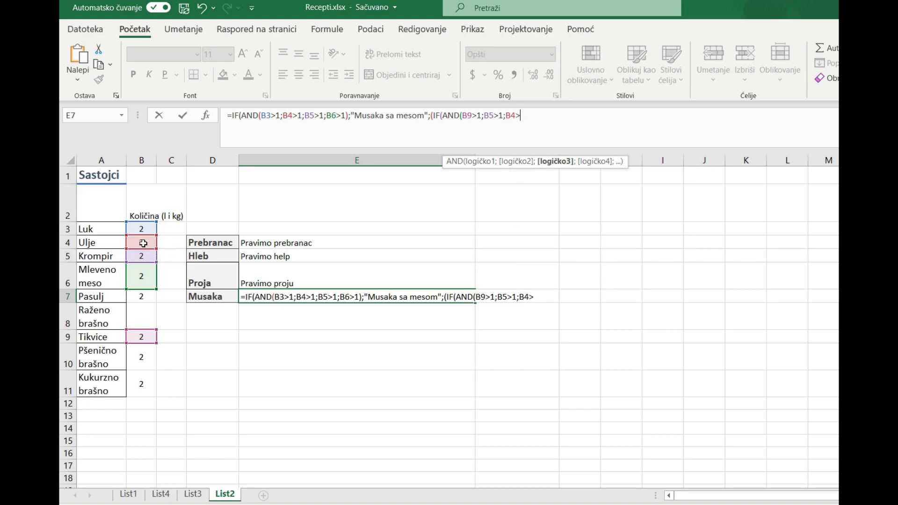
{"action": "type", "text": ";"}
{"action": "left_click", "coordinate": [138, 229]}
{"action": "type", "text": ">1"}
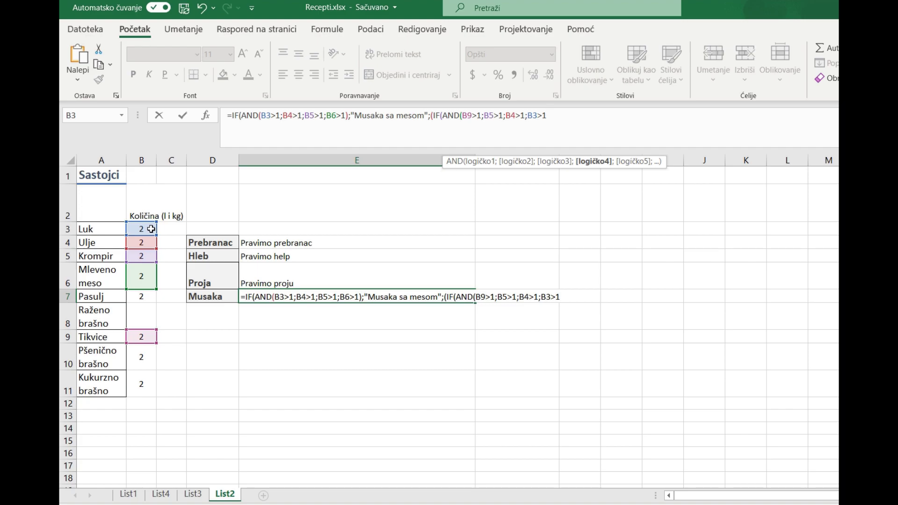
{"action": "type", "text": ")"}
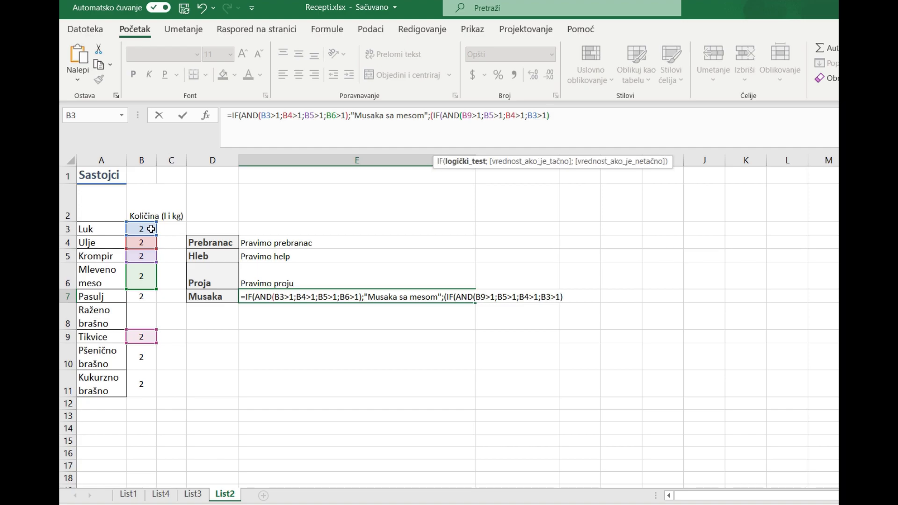
- Enter "Musaka sa tikvicama" as the value if true of the nested IF and begin its value if false
{"action": "type", "text": ";"}
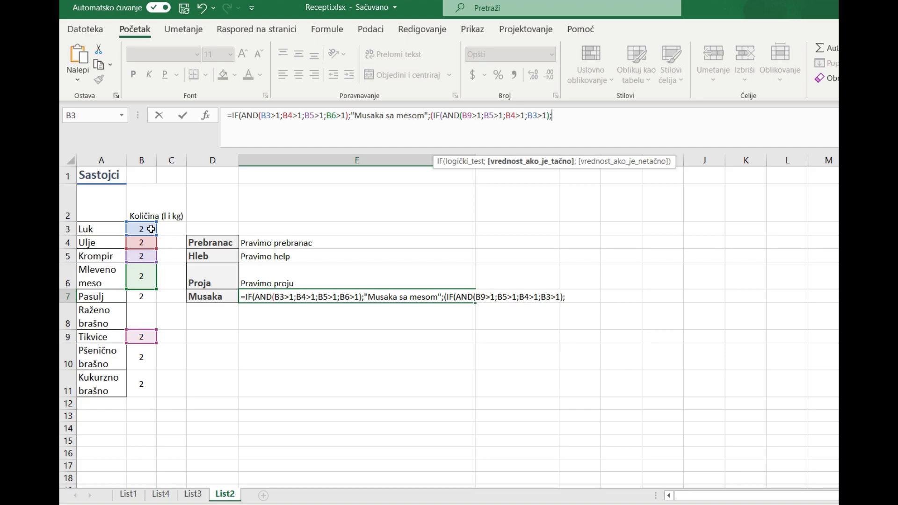
{"action": "type", "text": "\""}
{"action": "type", "text": "Musaka sa t"}
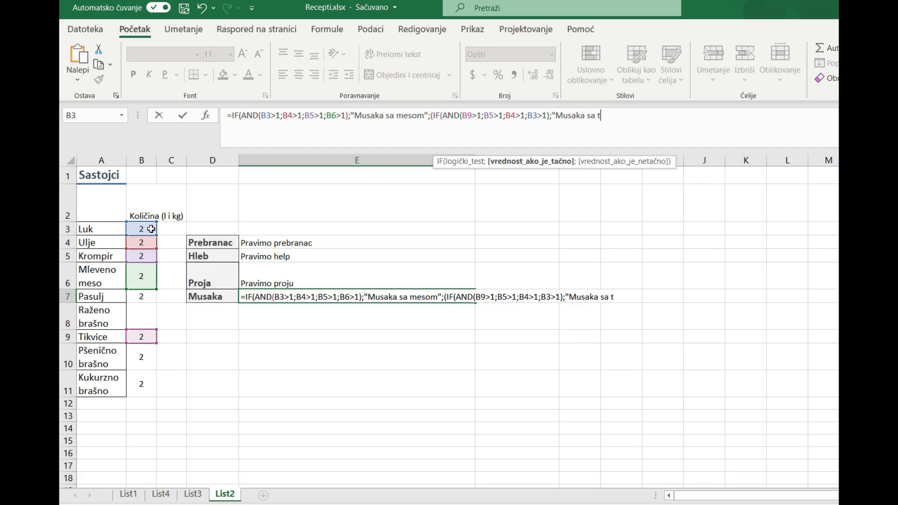
{"action": "type", "text": "ikvicama\";\"Musaka"}
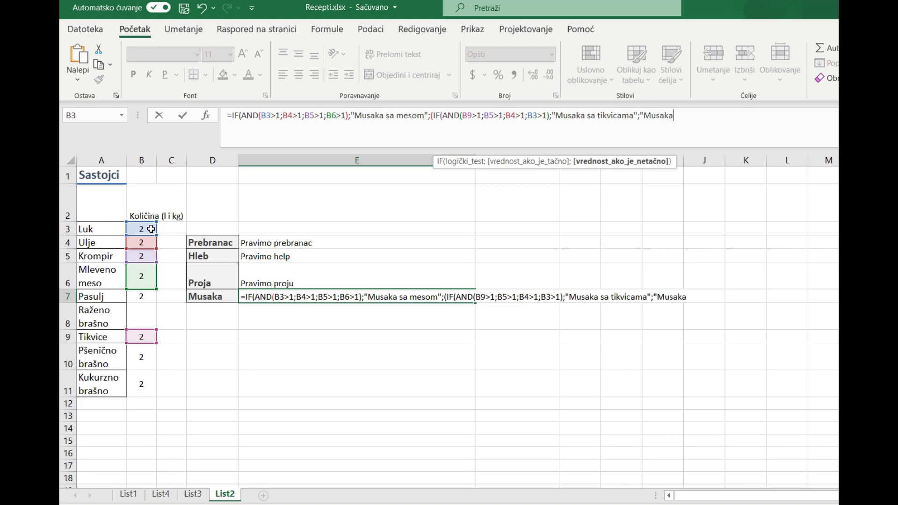
- Enter "Nema musake" as the nested IF's value if false, close the brackets and commit the formula, accepting the proposed correction
{"action": "key", "text": "BackSpace"}
{"action": "key", "text": "BackSpace"}
{"action": "key", "text": "BackSpace"}
{"action": "key", "text": "BackSpace"}
{"action": "key", "text": "BackSpace"}
{"action": "type", "text": "\"Nema m usak"}
{"action": "type", "text": "\""}
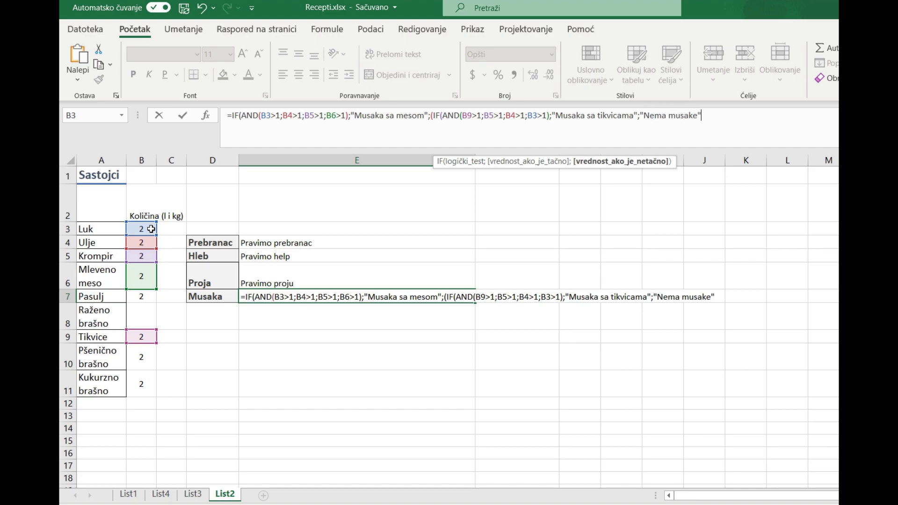
{"action": "type", "text": "))"}
{"action": "key", "text": "Return"}
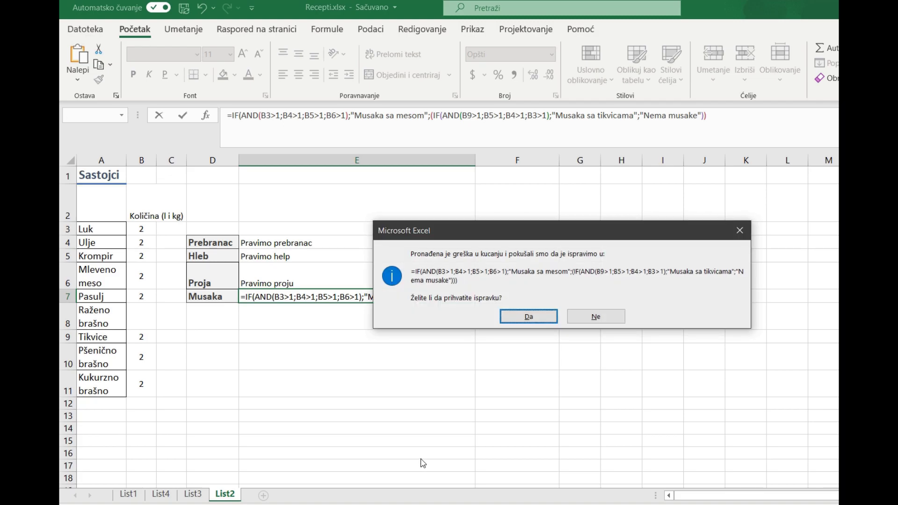
{"action": "left_click", "coordinate": [537, 317]}
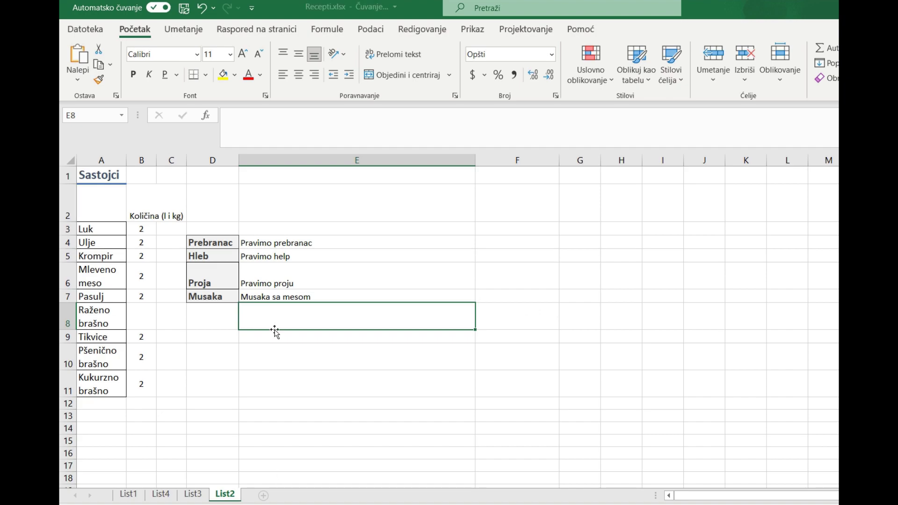
- Examine the completed Musaka formula in E7 and its closing brackets without changing it
{"action": "key", "text": "Up"}
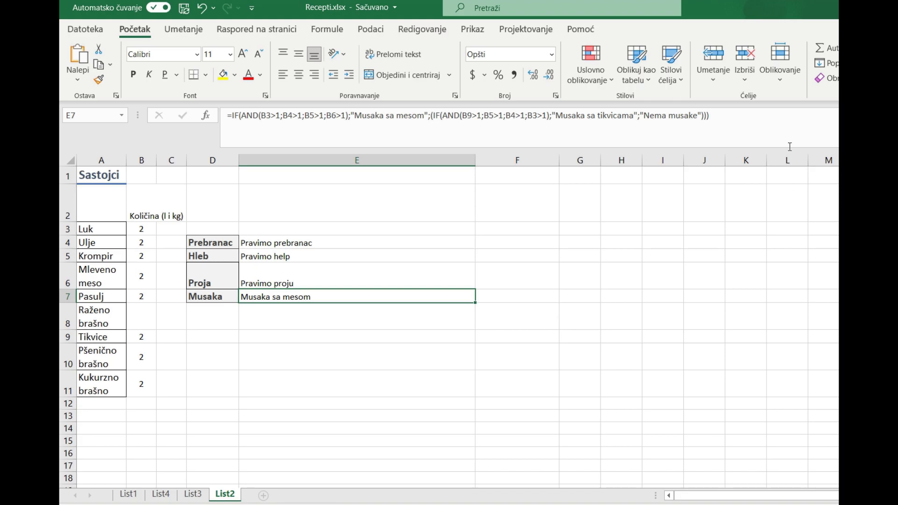
{"action": "left_click", "coordinate": [775, 129]}
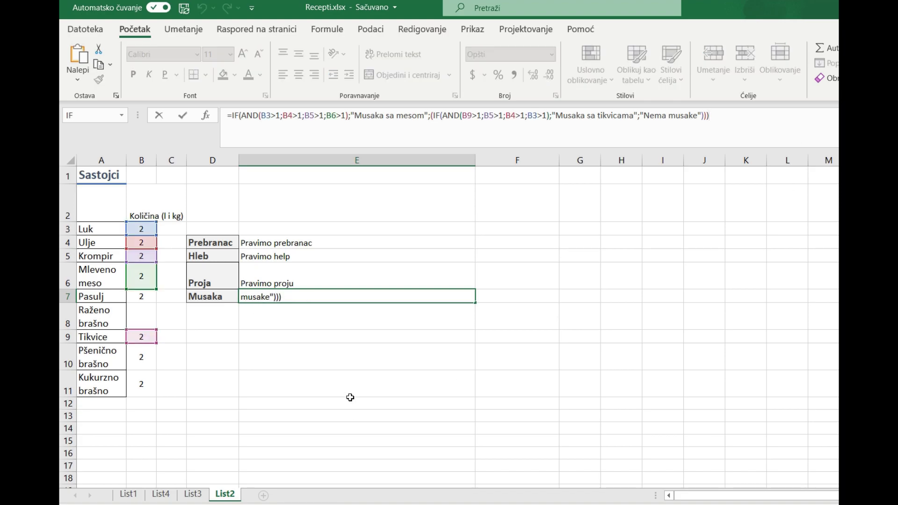
{"action": "key", "text": "Return"}
{"action": "key", "text": "Up"}
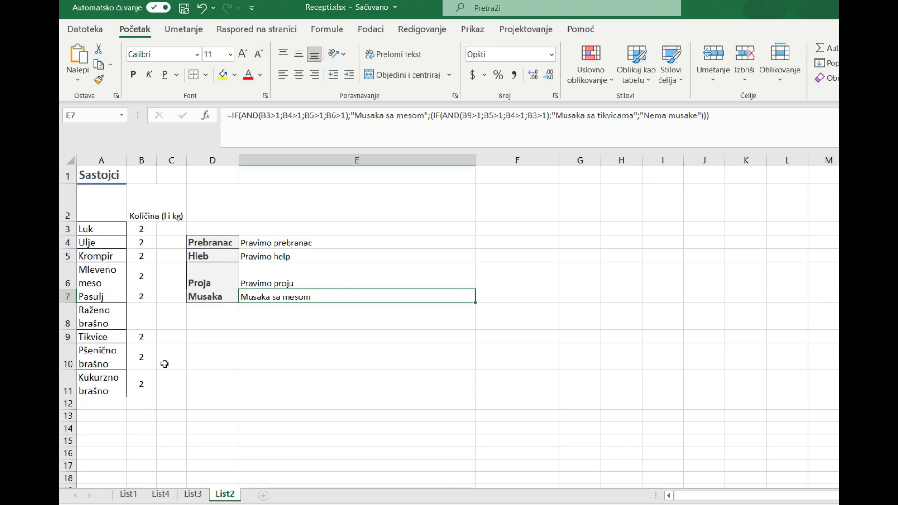
- Test the Musaka formula by clearing the Mleveno meso quantity in B6 and restoring it to 2
{"action": "left_click", "coordinate": [133, 270]}
{"action": "key", "text": "Delete"}
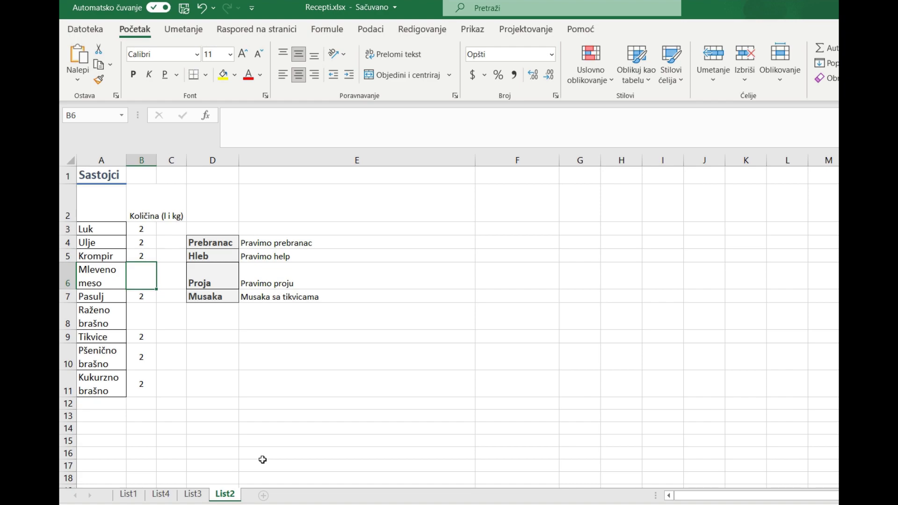
{"action": "type", "text": "2"}
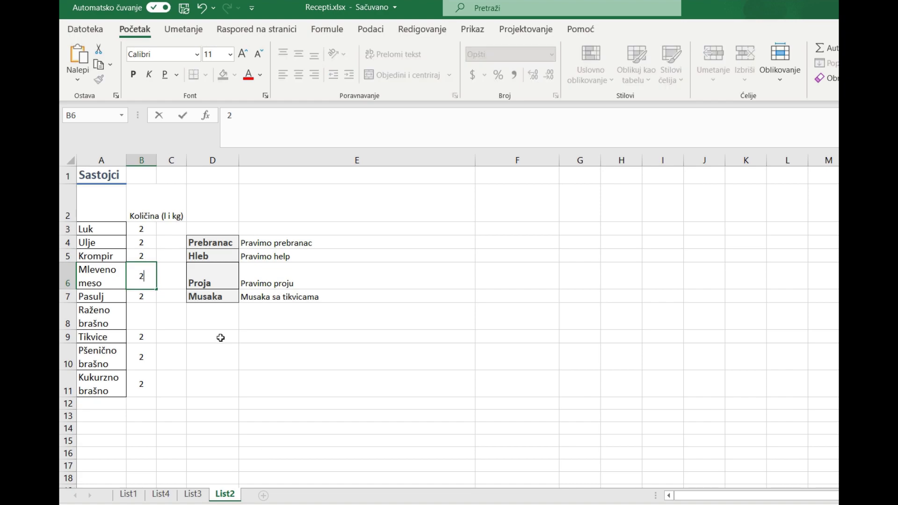
{"action": "key", "text": "Return"}
- Test the formulas by clearing the Ulje quantity in B4 and restoring it to 2
{"action": "key", "text": "Down"}
{"action": "key", "text": "Down"}
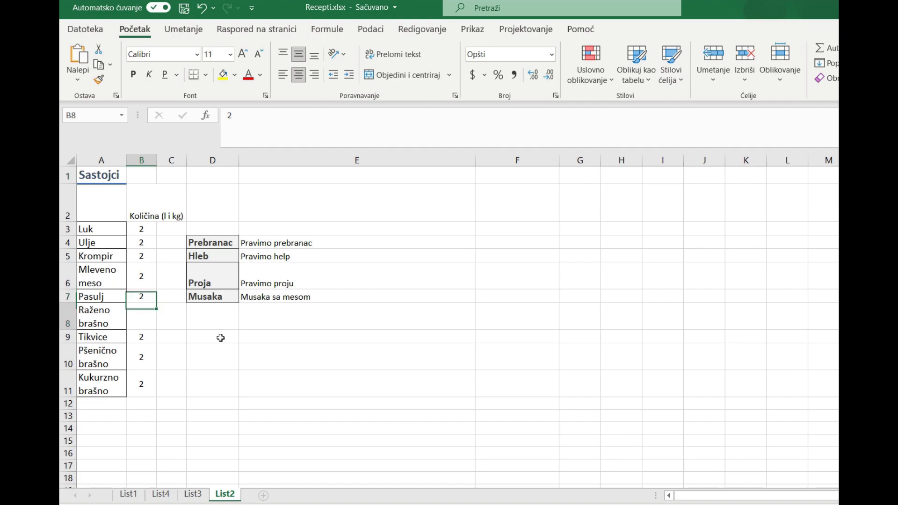
{"action": "key", "text": "Up"}
{"action": "key", "text": "Up"}
{"action": "key", "text": "Up"}
{"action": "key", "text": "Up"}
{"action": "key", "text": "Up"}
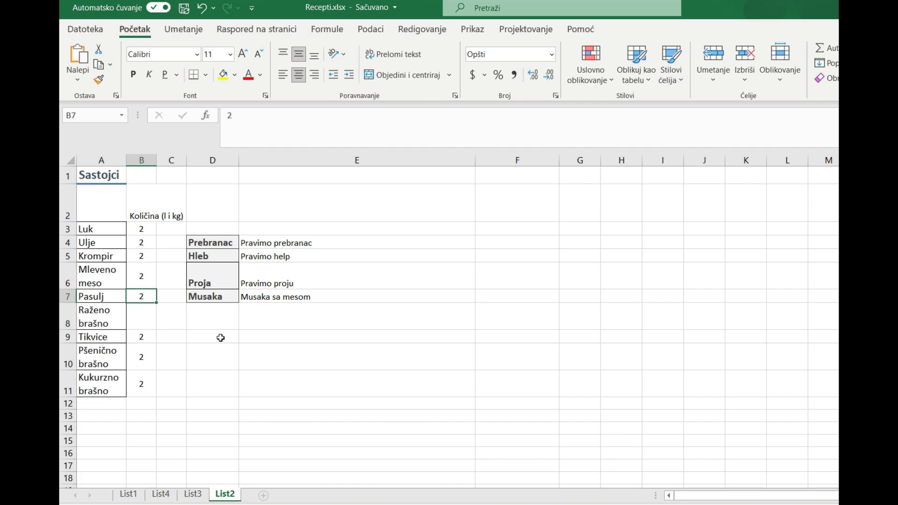
{"action": "key", "text": "Delete"}
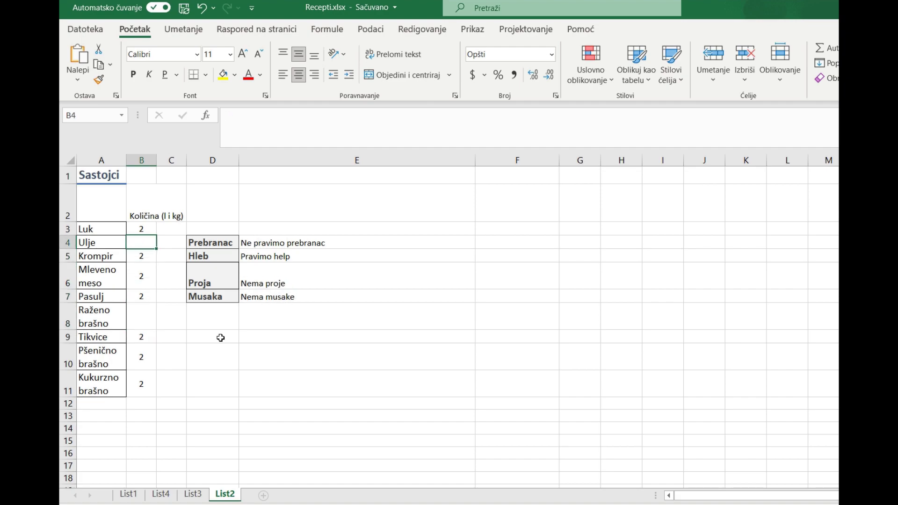
{"action": "type", "text": "2"}
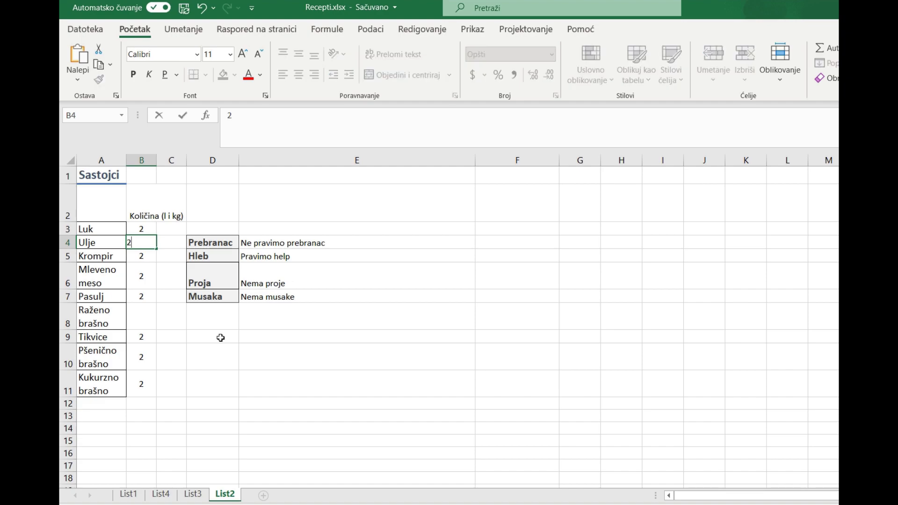
{"action": "key", "text": "Return"}
- Test the Musaka formula by clearing the Krompir quantity in B5 and restoring it to 2
{"action": "key", "text": "Delete"}
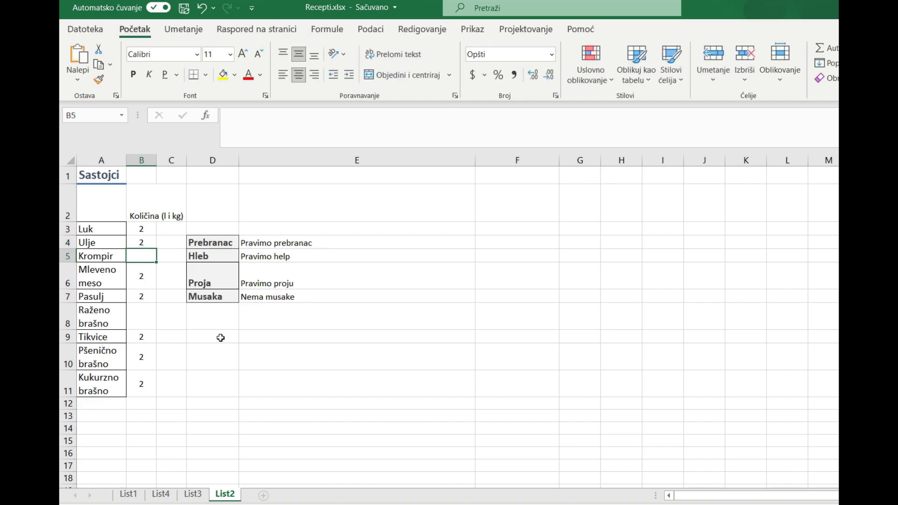
{"action": "type", "text": "2"}
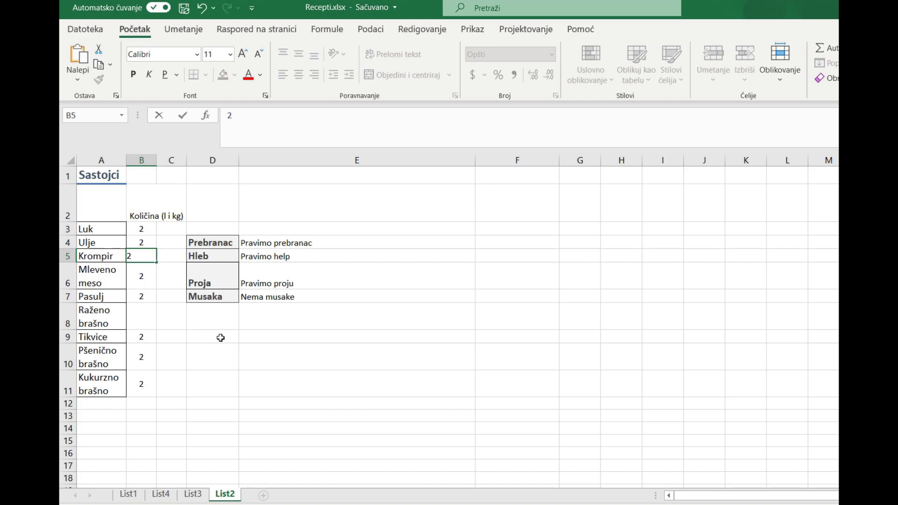
{"action": "key", "text": "Return"}
- Select the Musaka result in E7 and show the sheet's formulas in the cells in place of their results
{"action": "key", "text": "Down"}
{"action": "key", "text": "Right"}
{"action": "key", "text": "Right"}
{"action": "key", "text": "Right"}
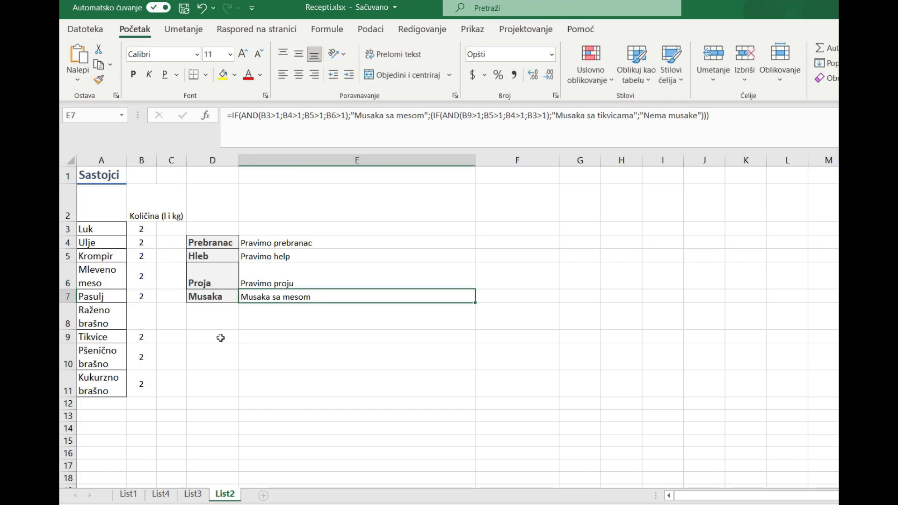
{"action": "left_click", "coordinate": [328, 29]}
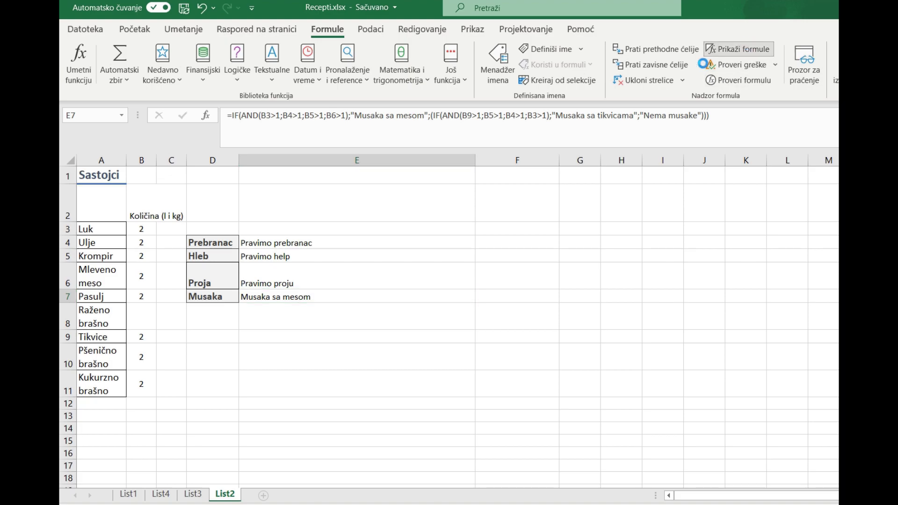
{"action": "left_click", "coordinate": [738, 49]}
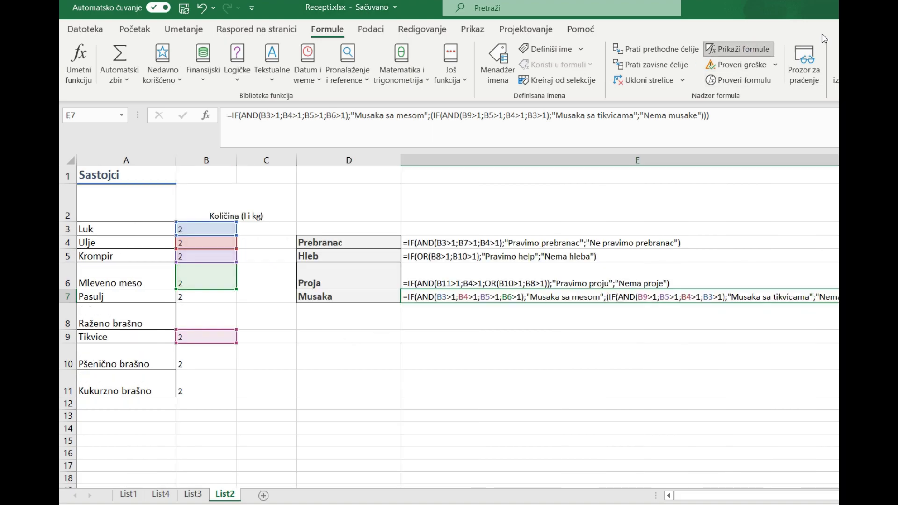
{"action": "left_click_drag", "start_coordinate": [795, 9], "coordinate": [622, 16]}
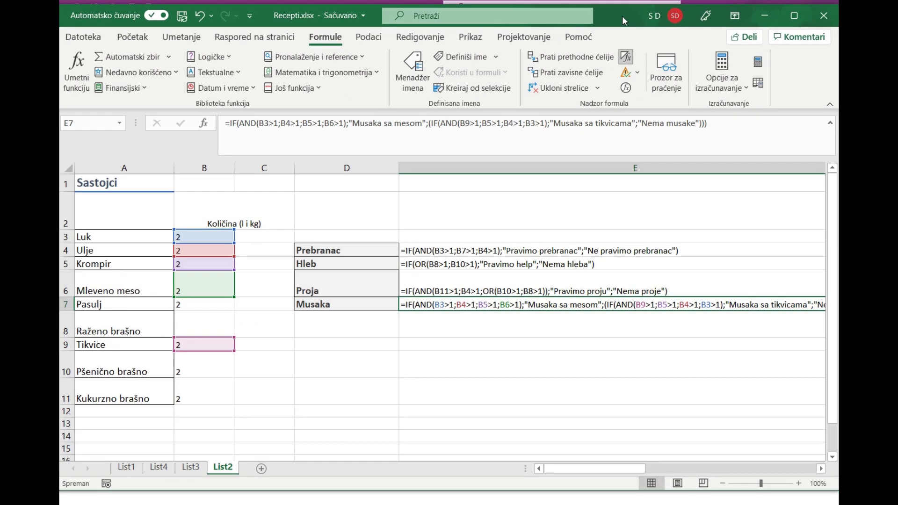
{"action": "left_click_drag", "start_coordinate": [559, 469], "coordinate": [594, 471]}
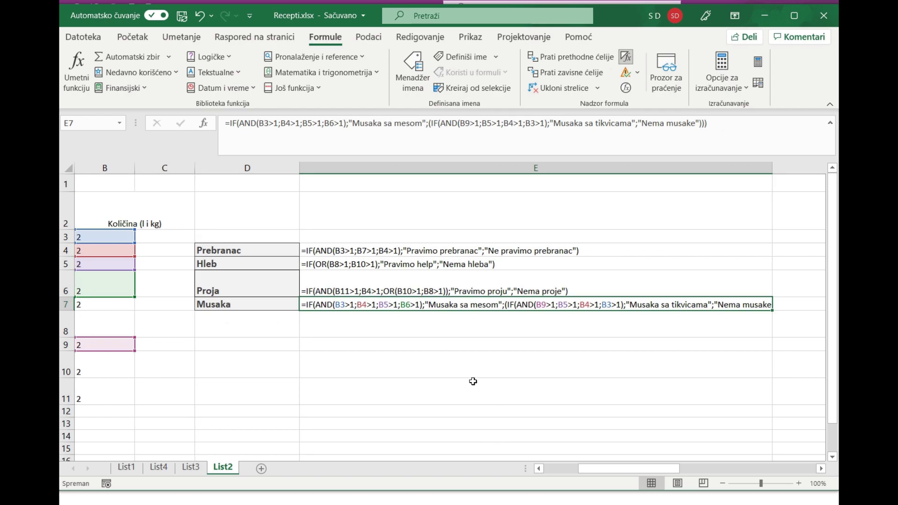